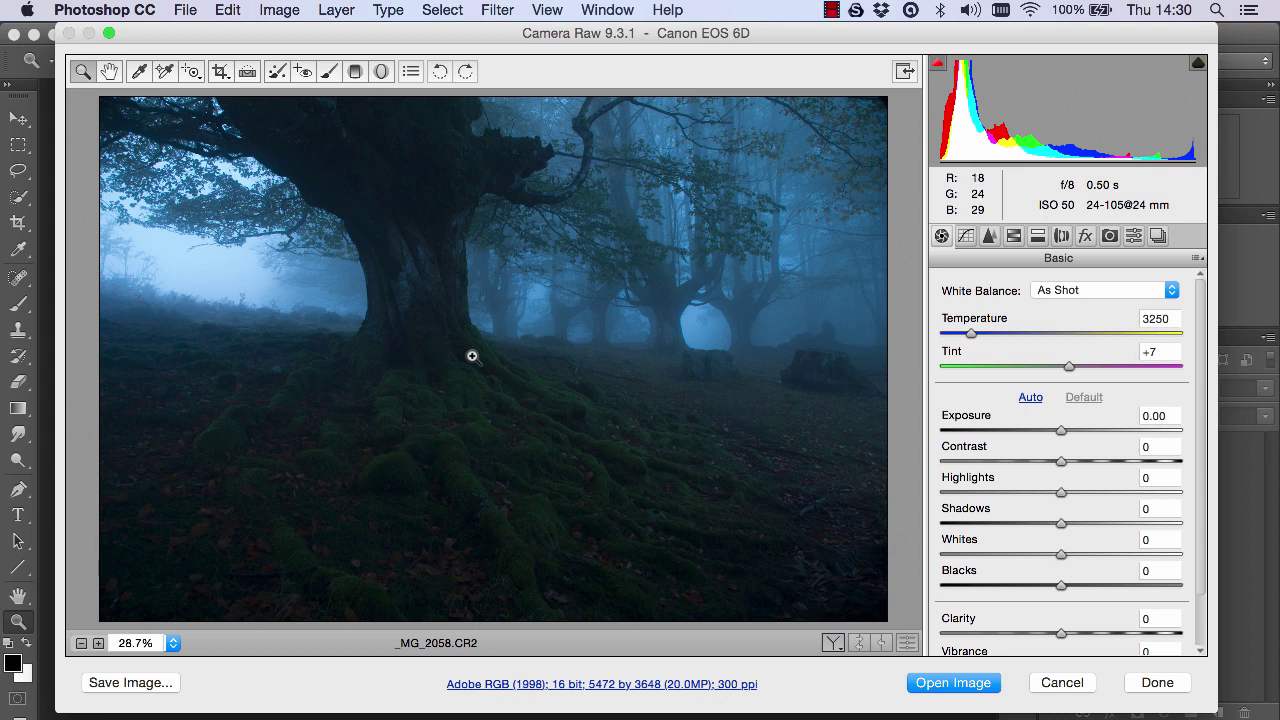
# - Open _MG_2058 as a smart object, fit it to screen, and add a New Smart Object via Copy
pyautogui.press('shift')
pyautogui.press('shift')
pyautogui.keyDown('shift'); pyautogui.click(947, 684); pyautogui.keyUp('shift')
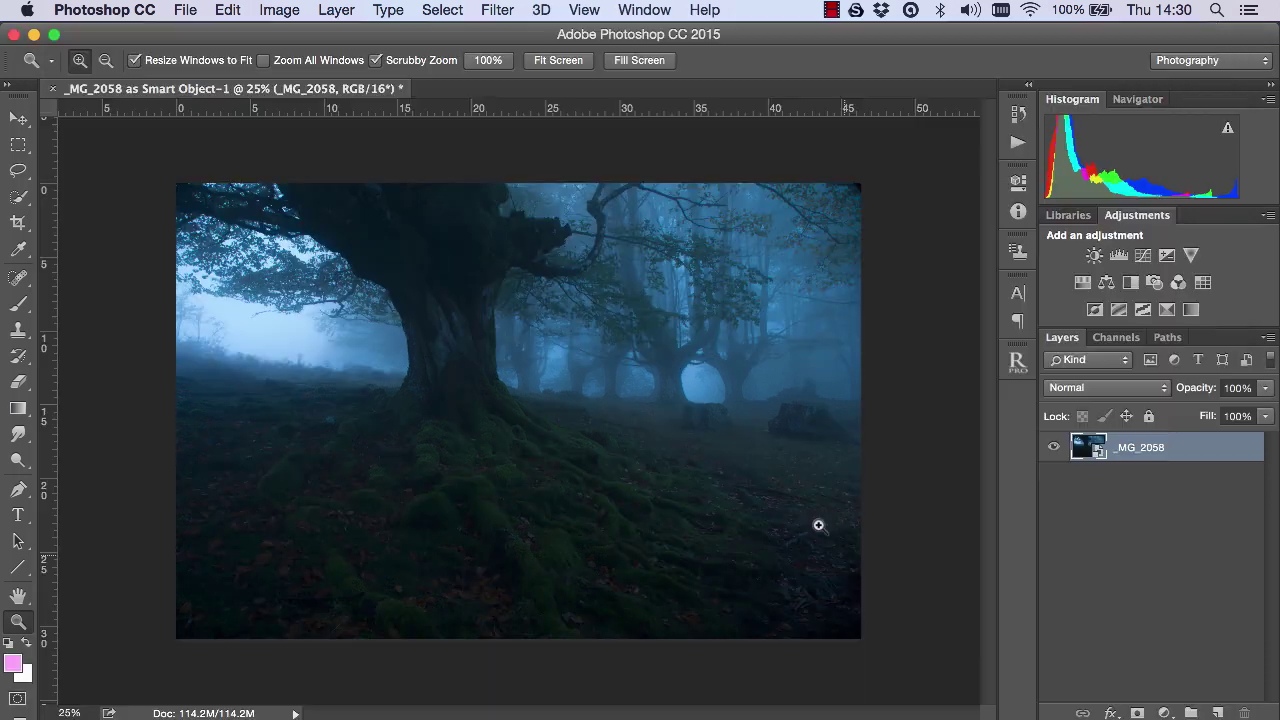
pyautogui.click(566, 60)
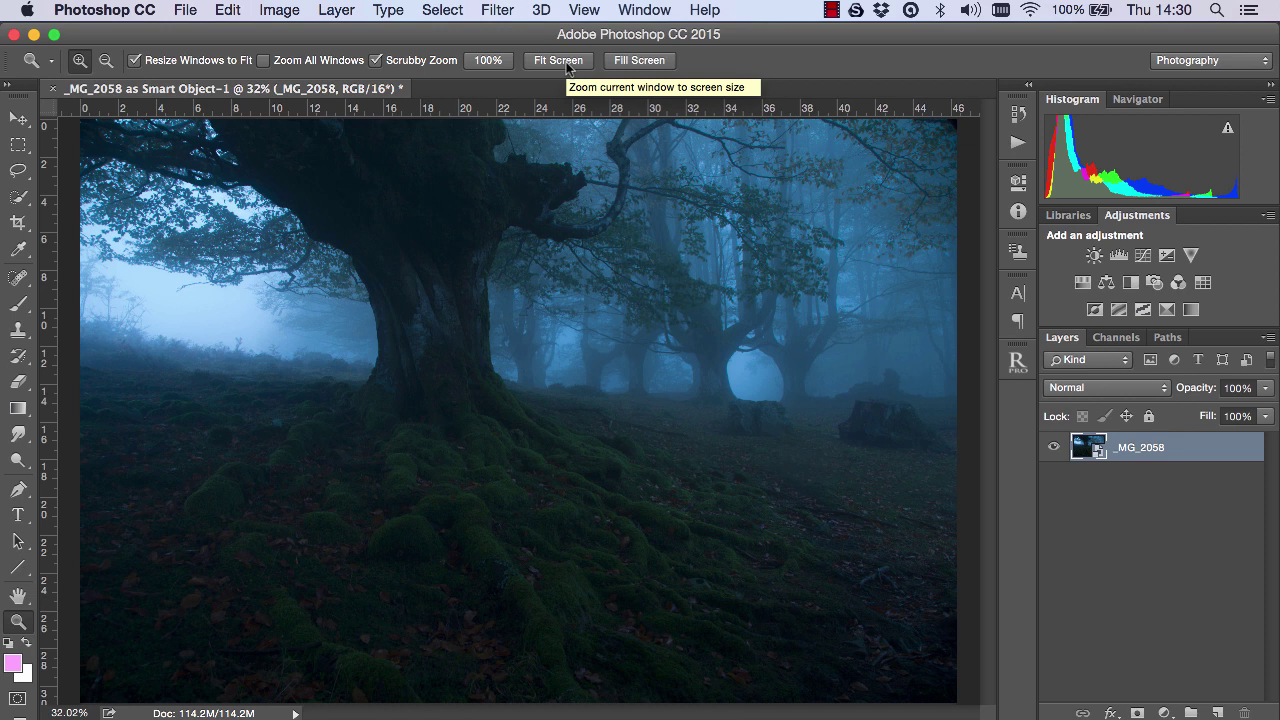
pyautogui.rightClick(1173, 461)
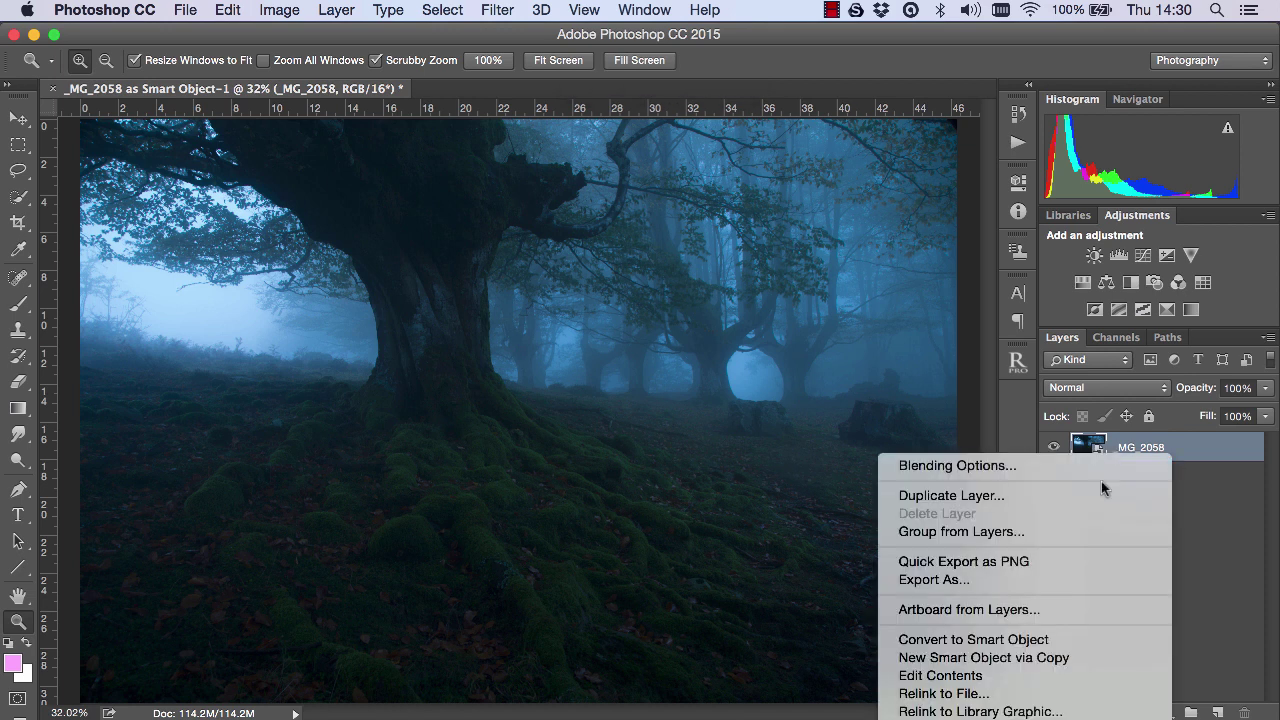
pyautogui.click(994, 658)
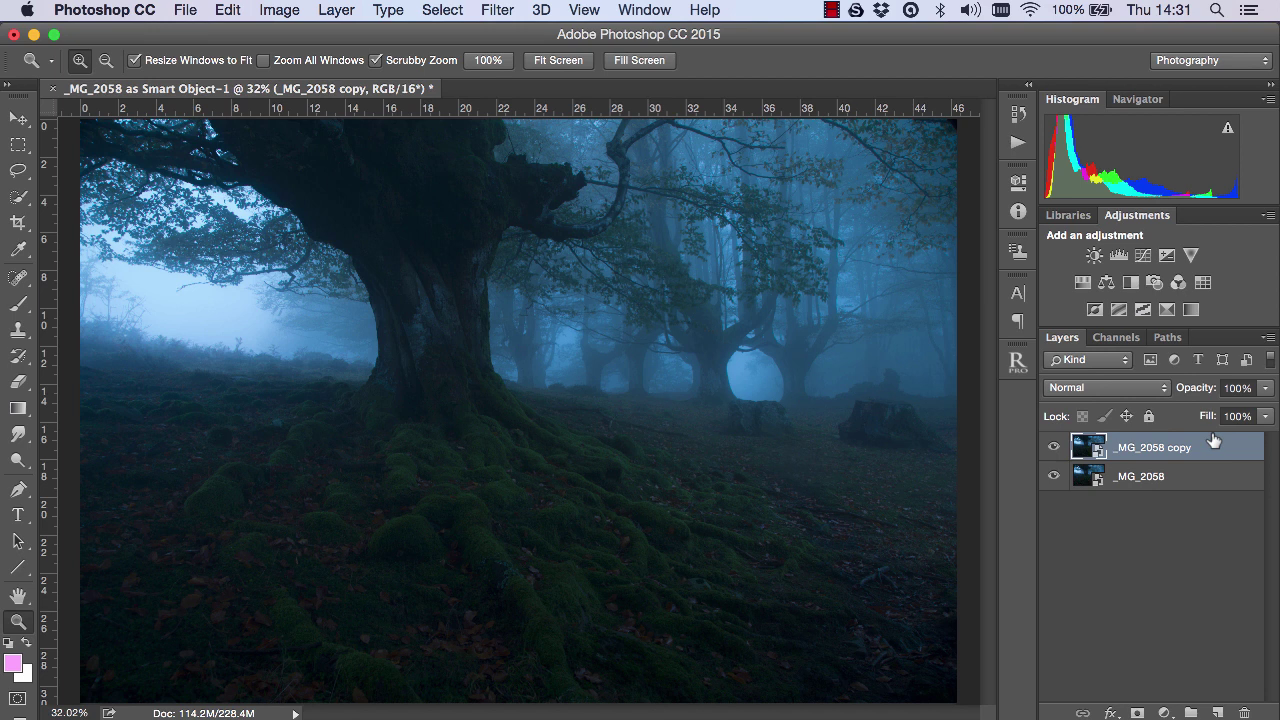
# - Check the Raya Pro panel, then try Image > Adjustments > Match Color and cancel it
pyautogui.click(1016, 364)
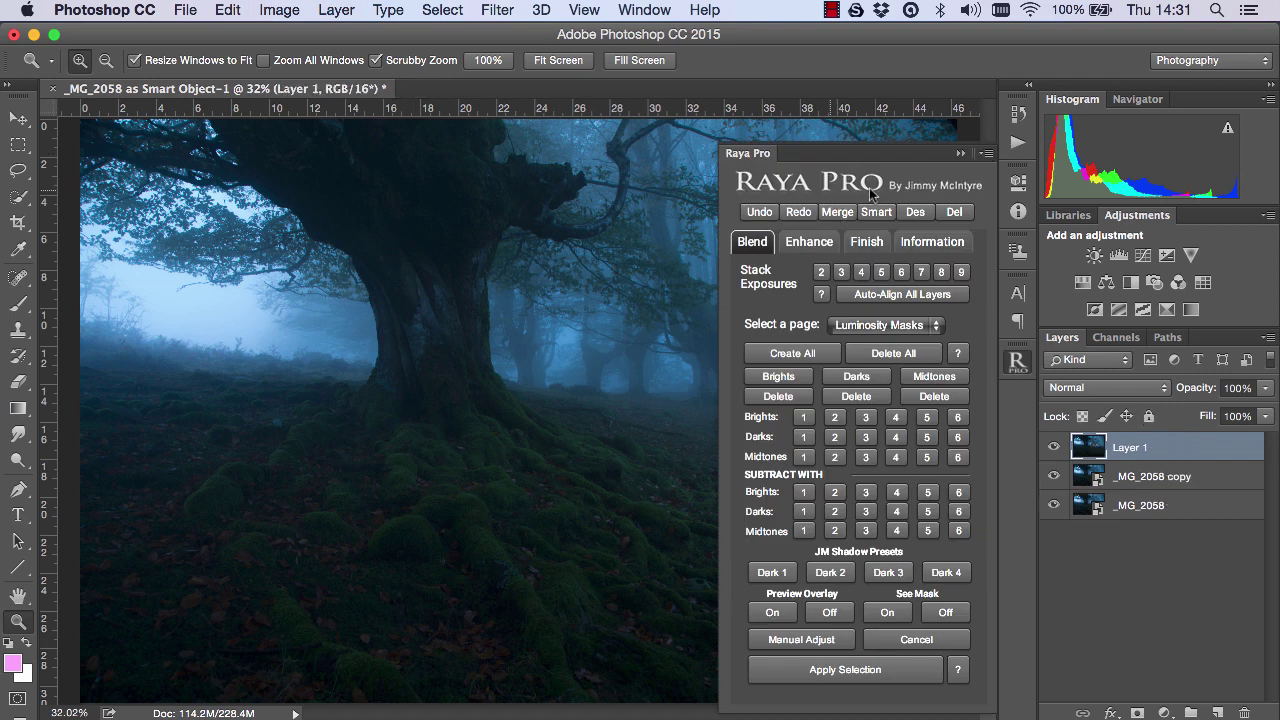
pyautogui.click(960, 153)
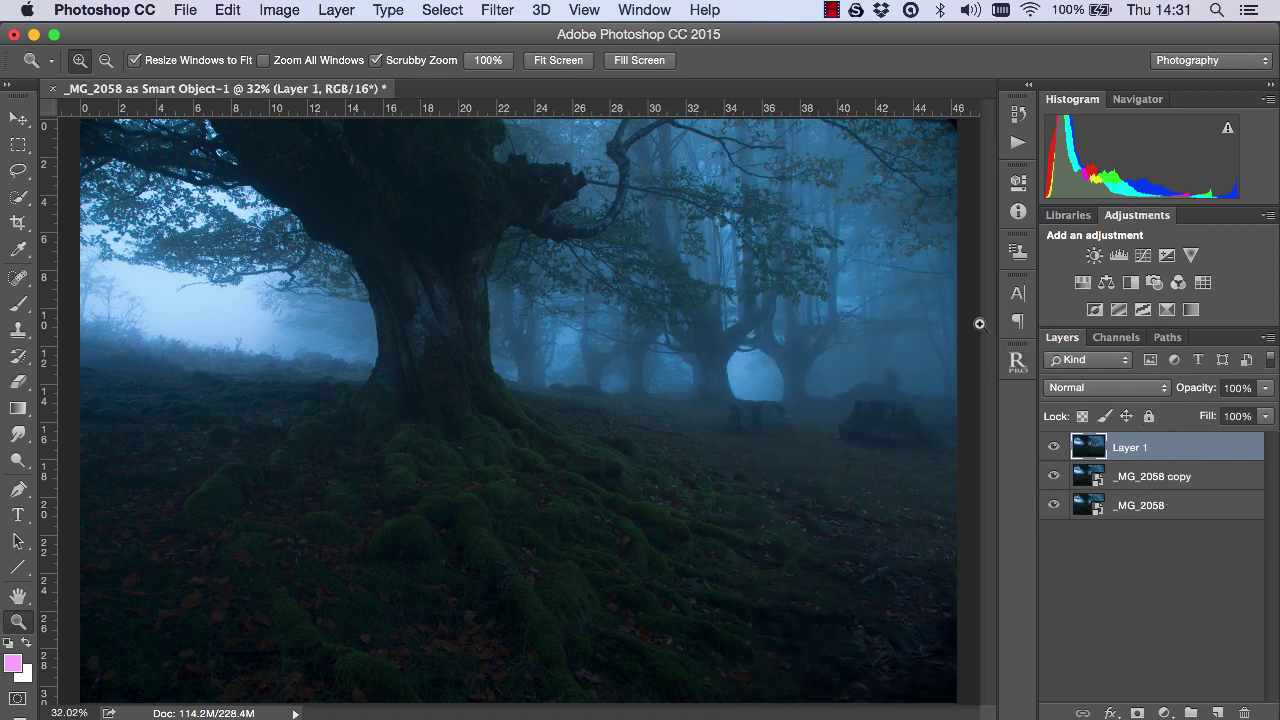
pyautogui.click(293, 9)
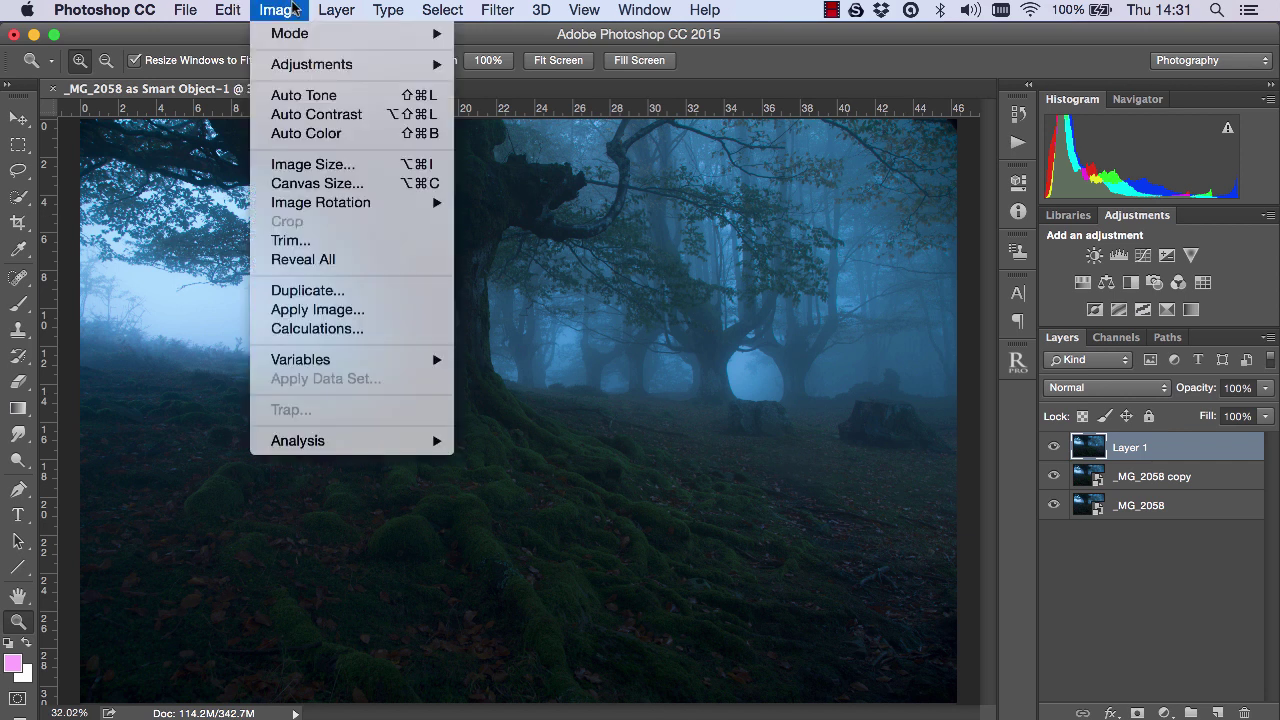
pyautogui.moveTo(342, 72)
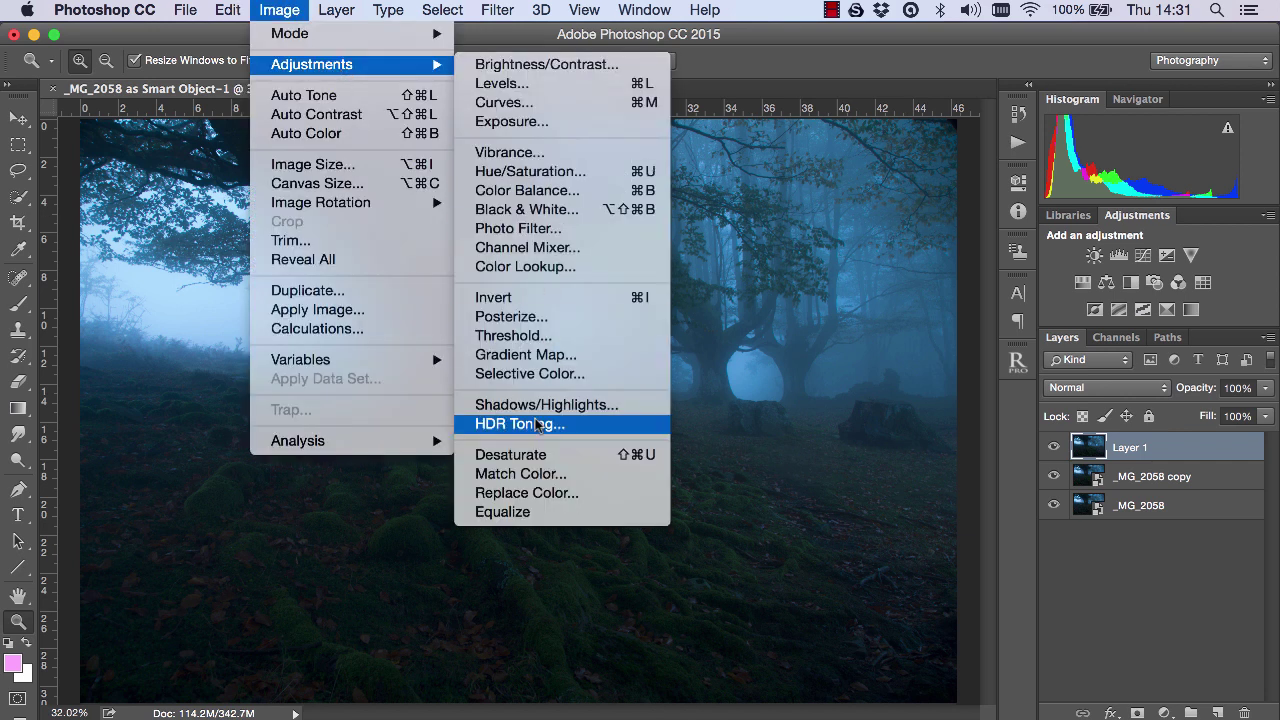
pyautogui.click(530, 474)
pyautogui.moveTo(590, 34); pyautogui.dragTo(1016, 5)
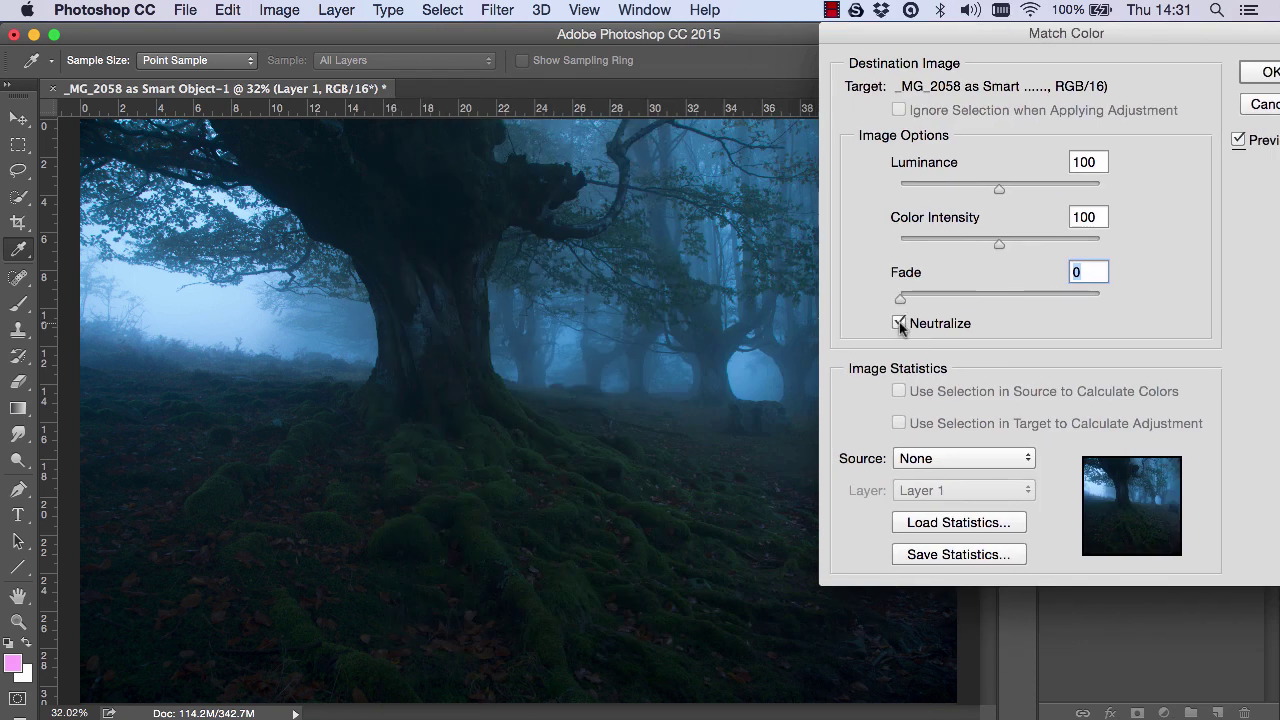
pyautogui.moveTo(1002, 38); pyautogui.dragTo(826, 38)
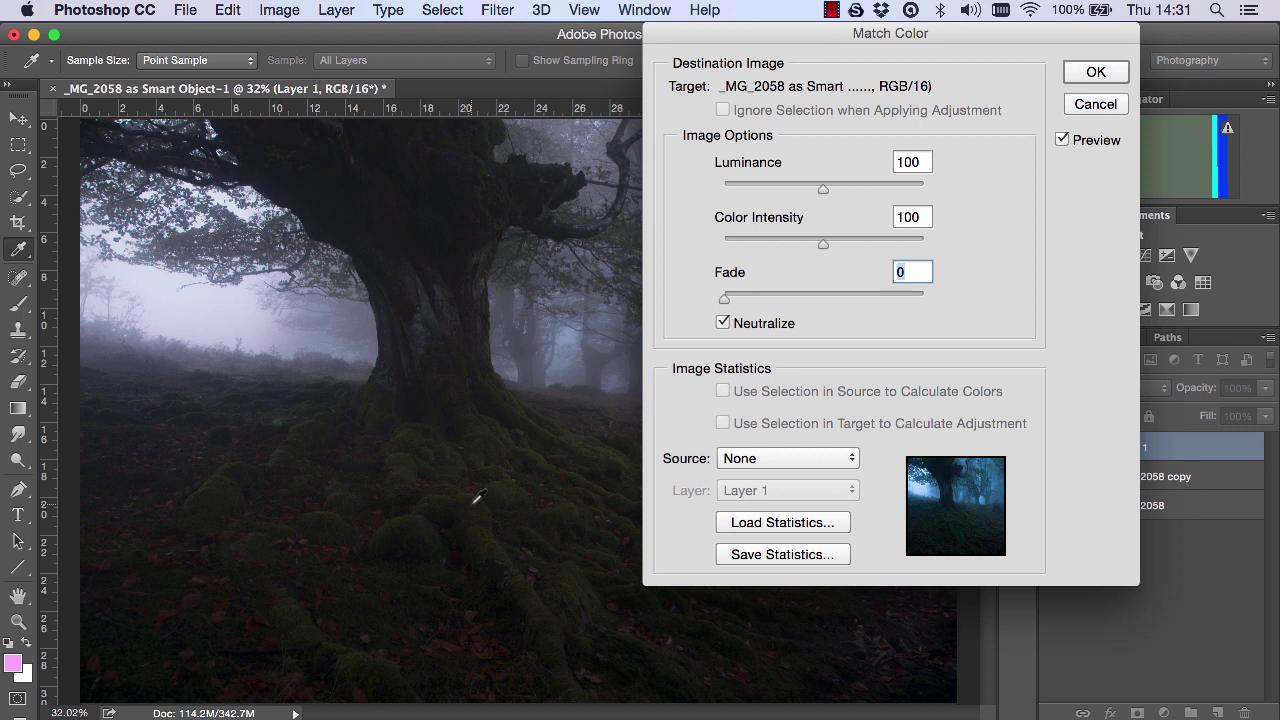
pyautogui.click(1096, 106)
# - Run Raya Pro Enhance > Auto Correct to add a neutralized Colour Layer
pyautogui.click(1017, 360)
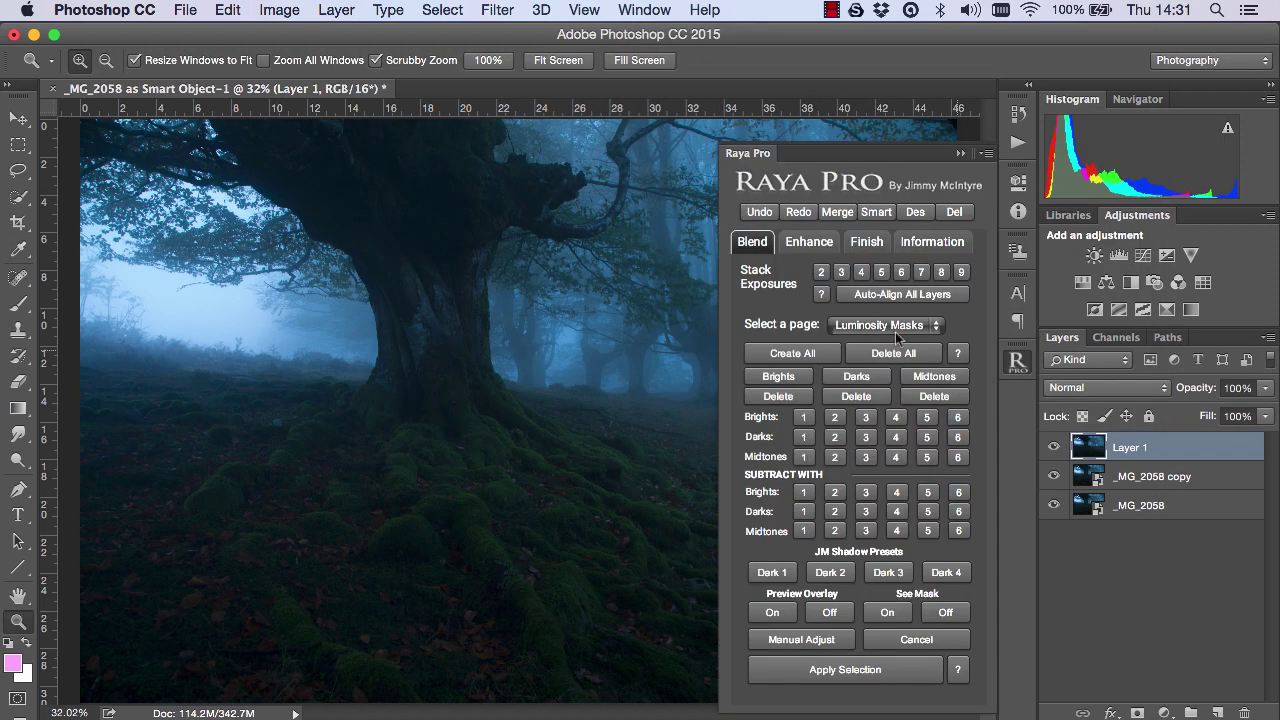
pyautogui.click(836, 250)
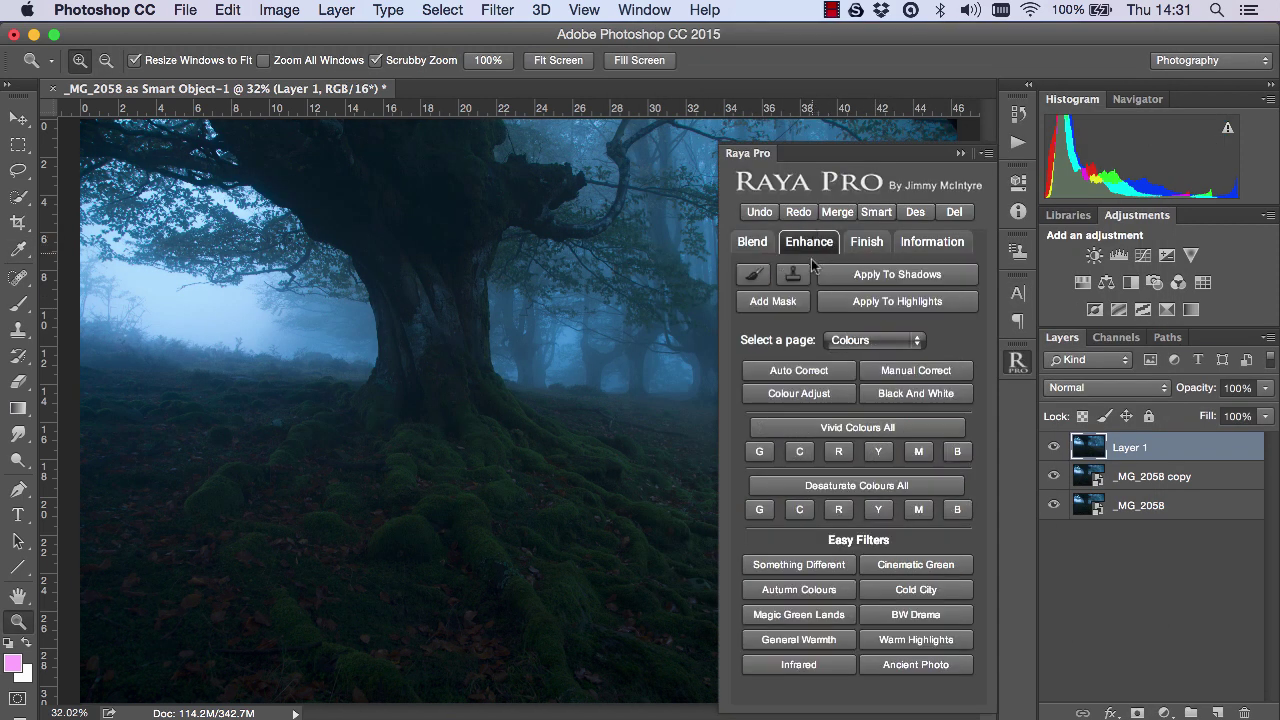
pyautogui.click(808, 370)
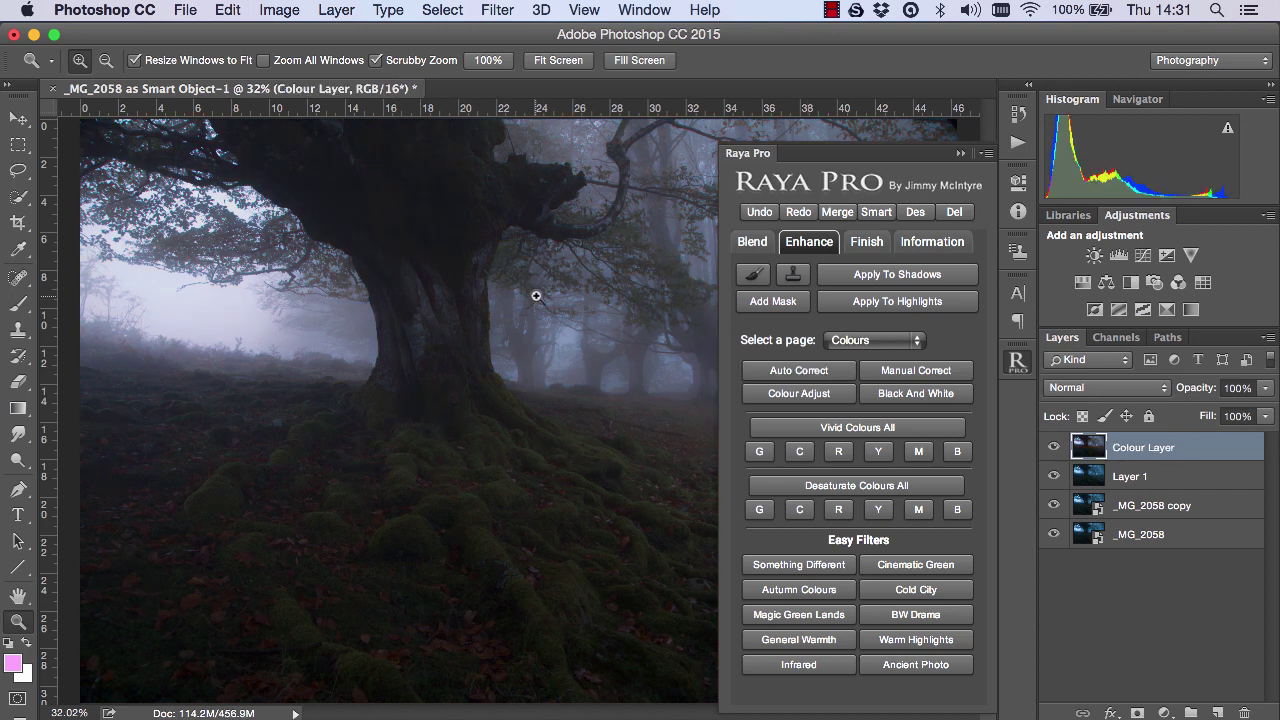
# - Close Raya Pro and delete the Colour Layer and Layer 1
pyautogui.click(960, 153)
pyautogui.moveTo(1195, 448); pyautogui.dragTo(1244, 712)
pyautogui.moveTo(1183, 460); pyautogui.dragTo(1244, 712)
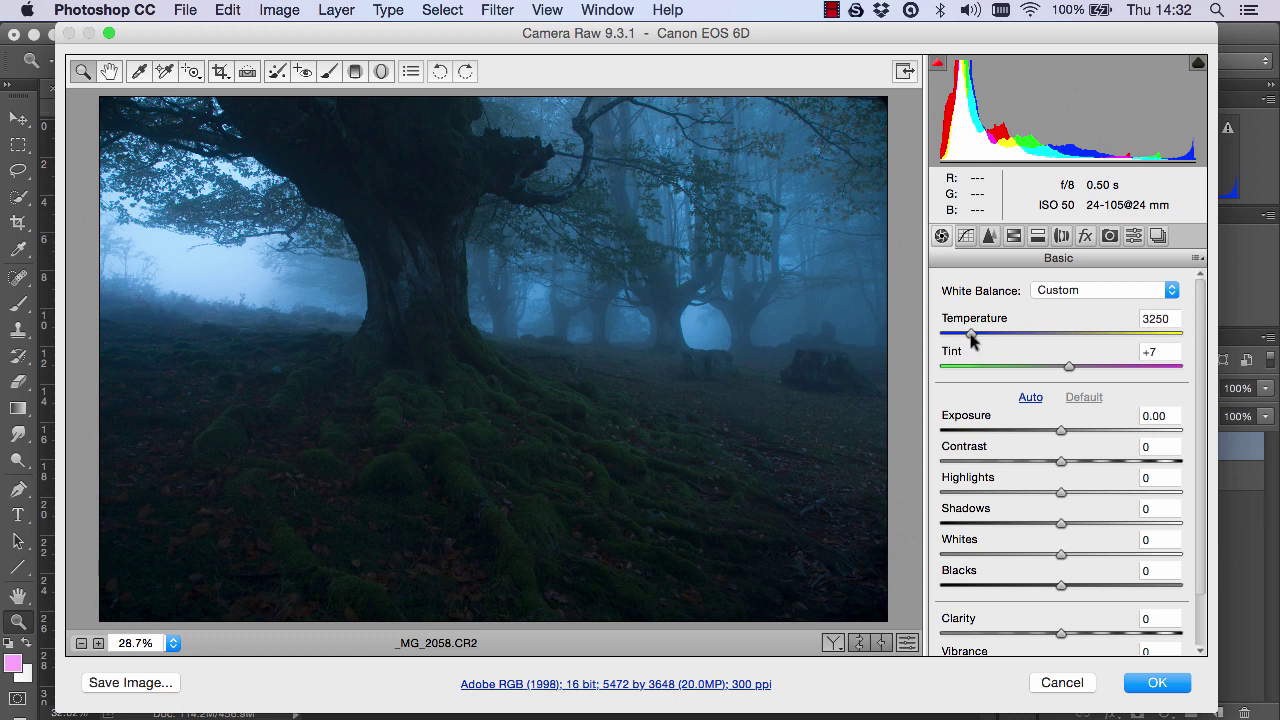
# - In Camera Raw set Temperature 11750, Exposure +0.80, Highlights -44 and Shadows +35
pyautogui.moveTo(970, 338); pyautogui.dragTo(1116, 341)
pyautogui.moveTo(1066, 433); pyautogui.dragTo(1083, 436)
pyautogui.moveTo(1062, 493); pyautogui.dragTo(1008, 493)
pyautogui.moveTo(1062, 524); pyautogui.dragTo(1103, 526)
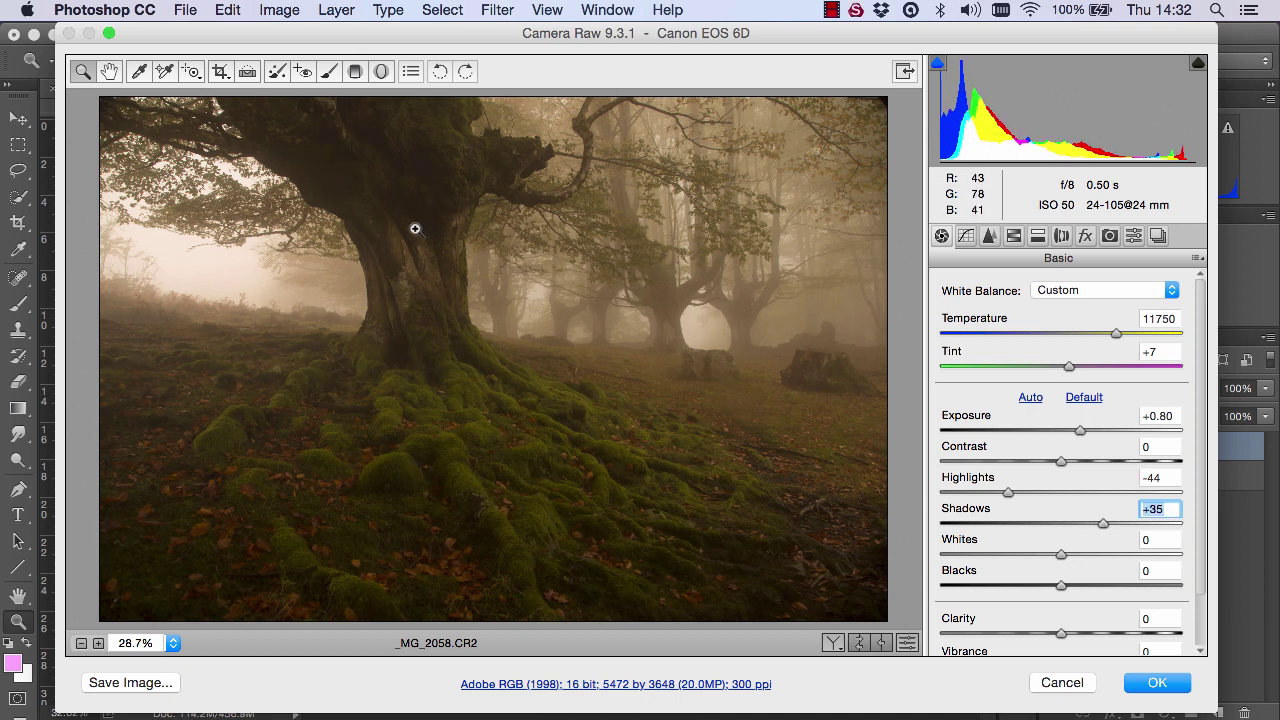
# - Enable automatic lens profile corrections and open the chromatic aberration settings
pyautogui.click(1084, 238)
pyautogui.click(1062, 237)
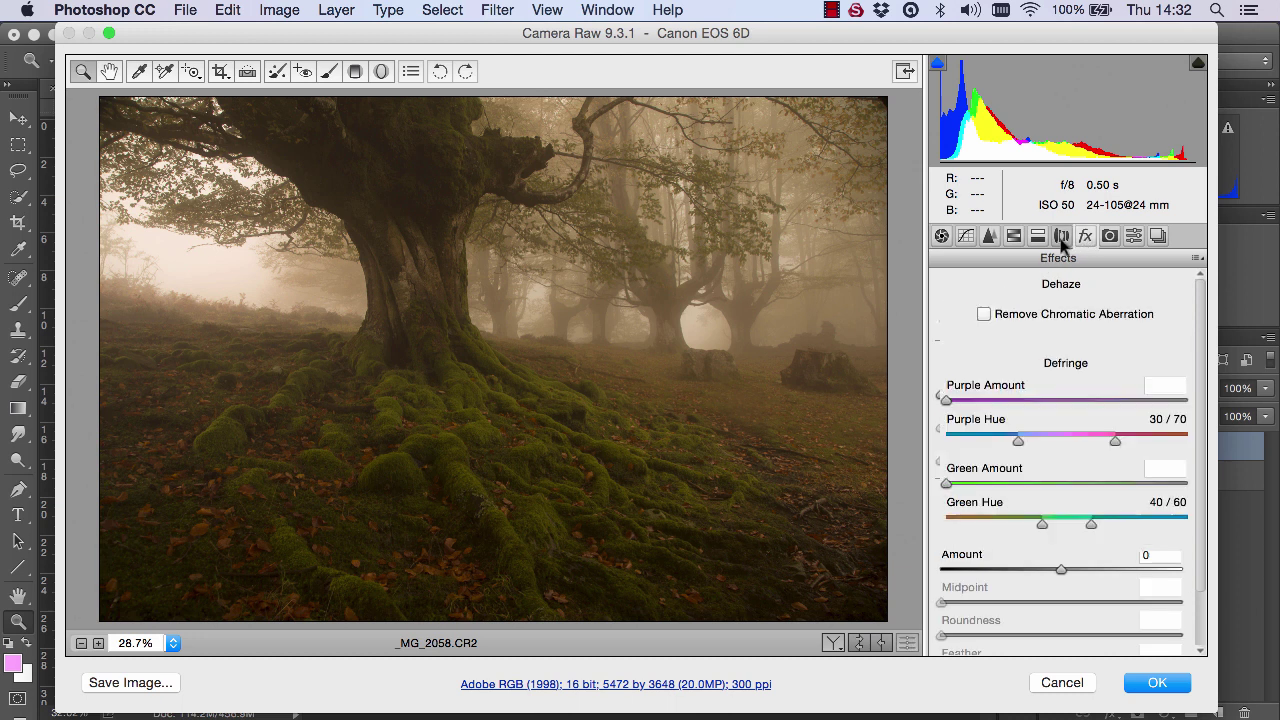
pyautogui.click(954, 284)
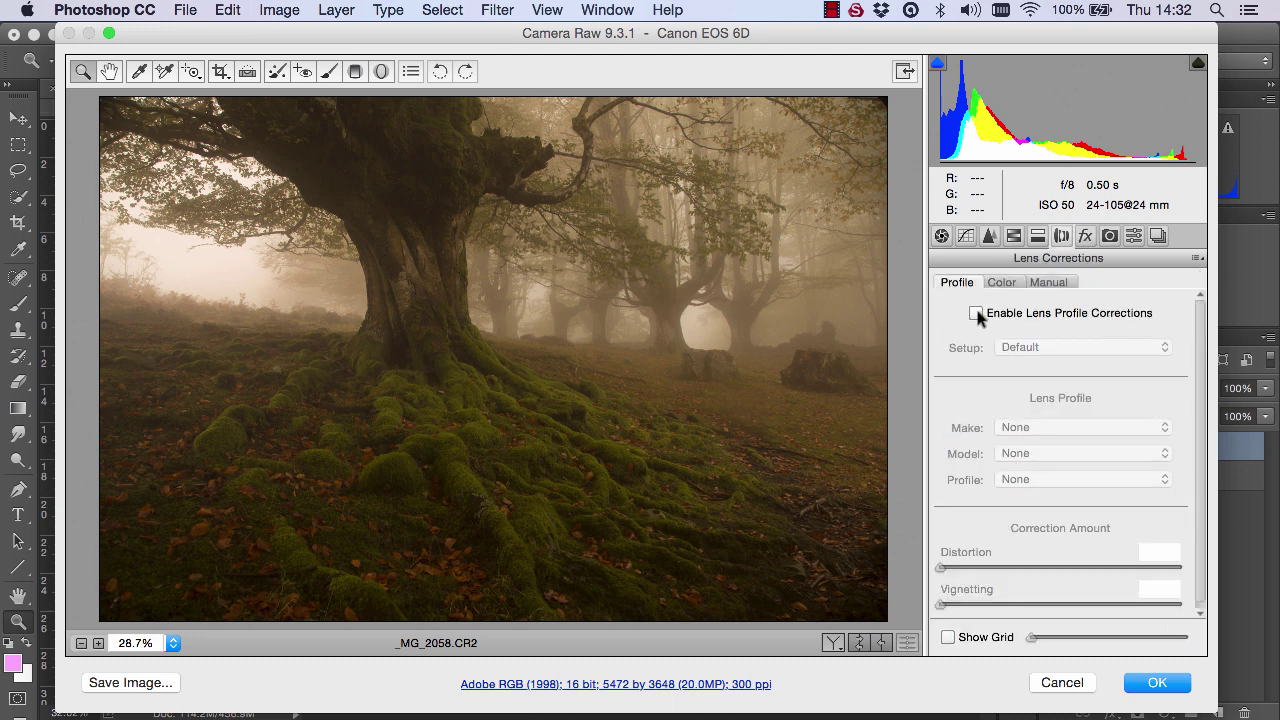
pyautogui.click(976, 314)
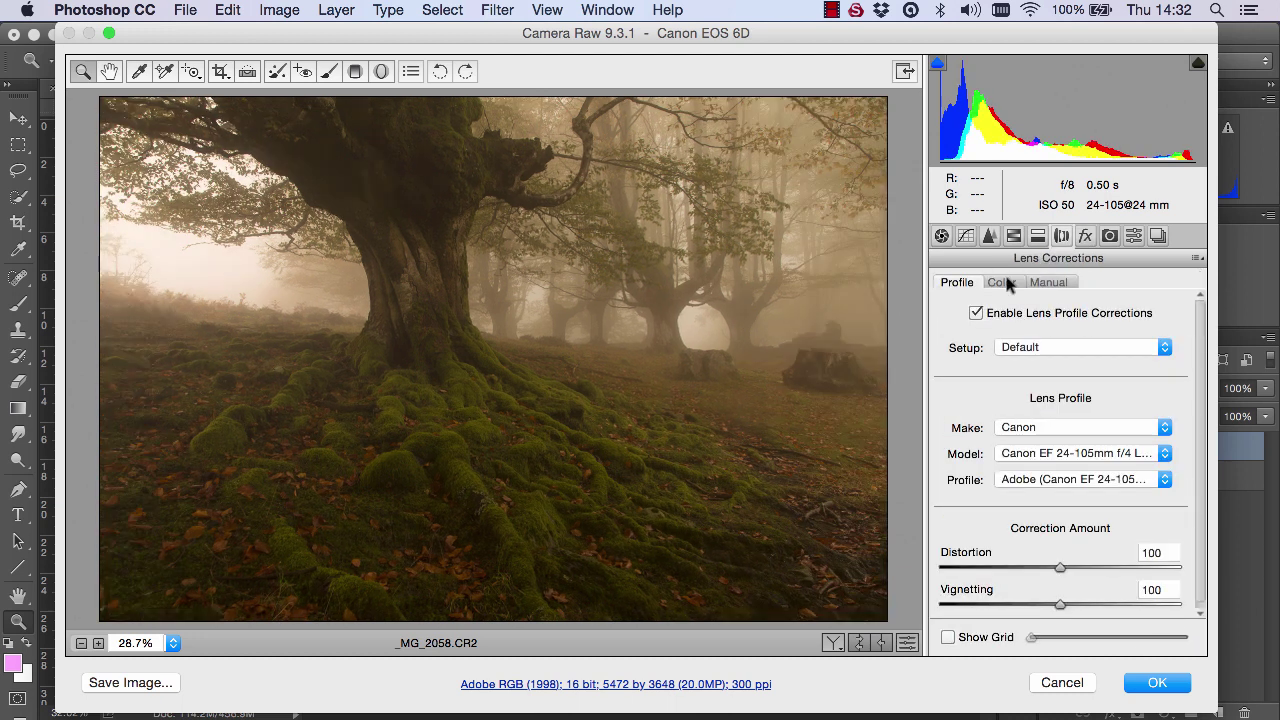
pyautogui.click(1002, 283)
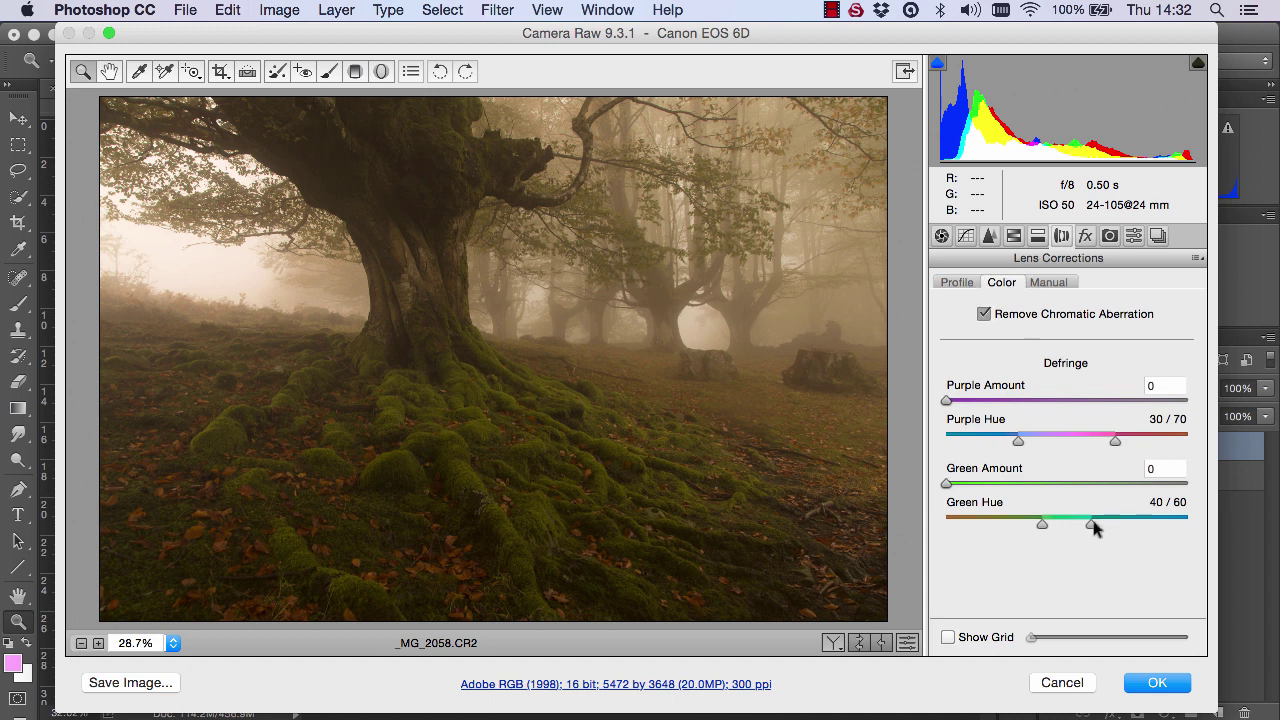
# - Apply the Camera Raw edits and make another independent smart-object copy
pyautogui.click(1151, 682)
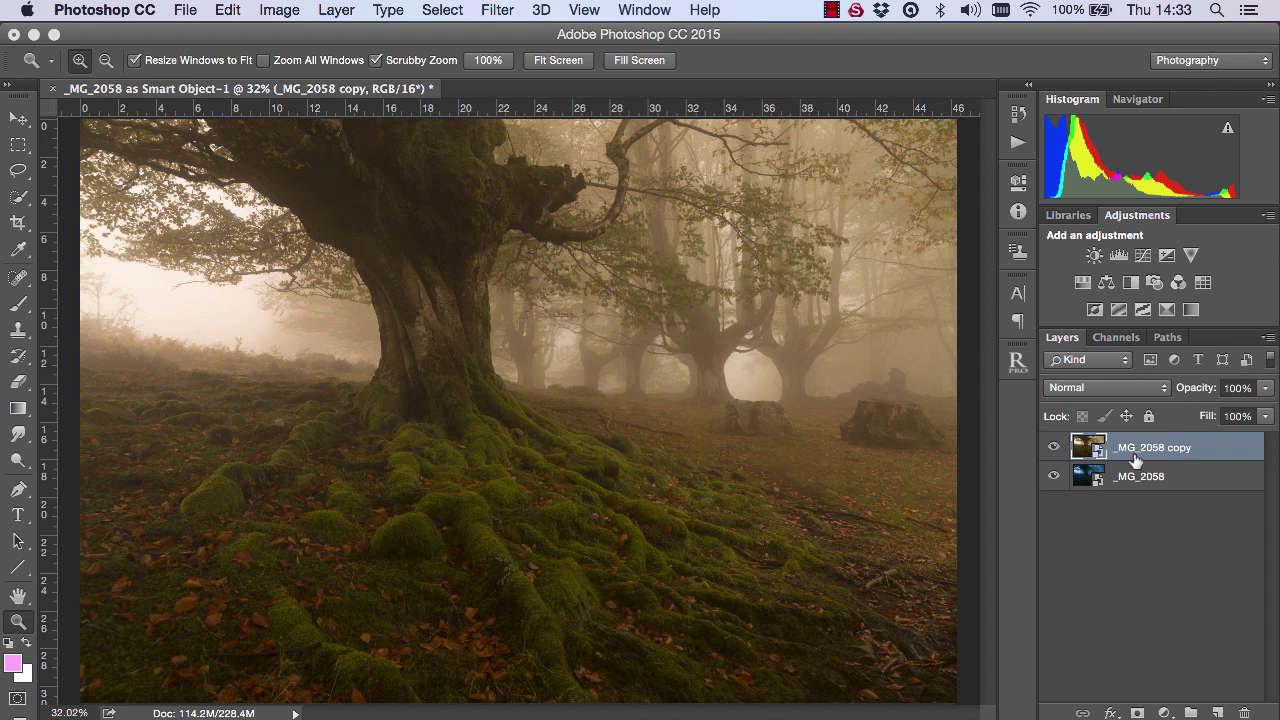
pyautogui.rightClick(1134, 455)
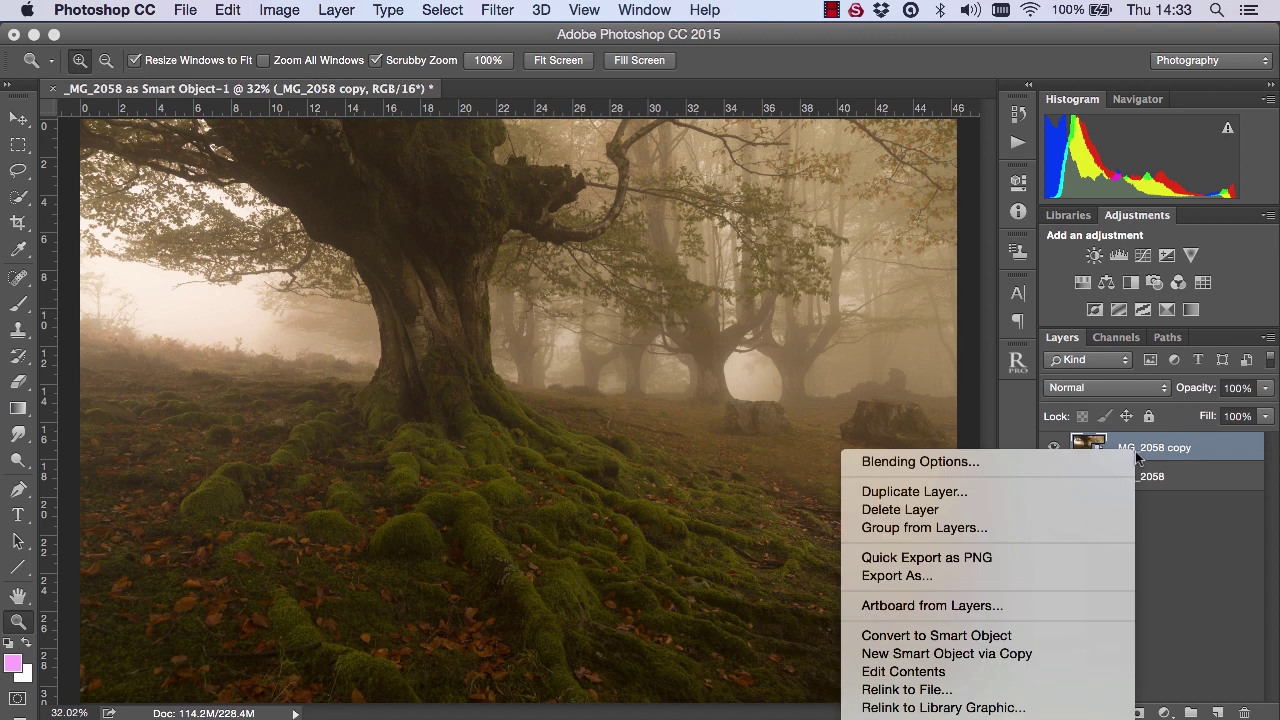
pyautogui.click(987, 652)
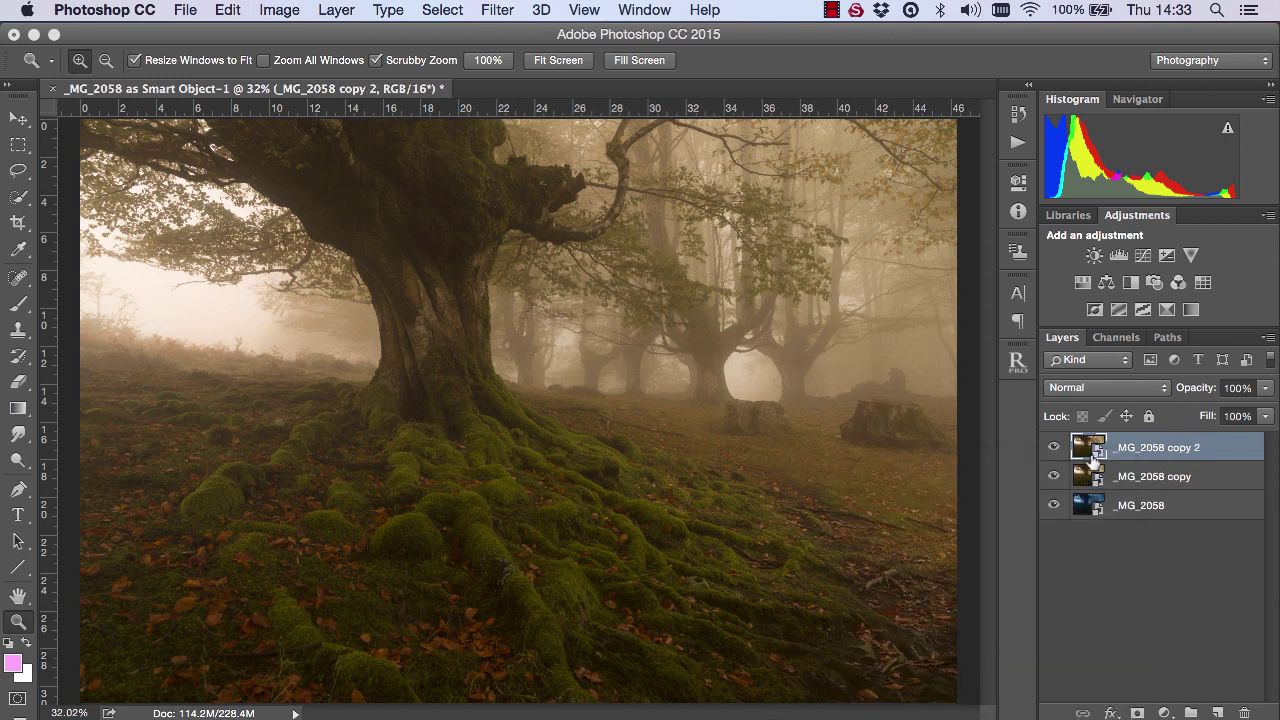
# - Raise Clarity to +58 on the new copy in Camera Raw and apply it
pyautogui.doubleClick(1098, 452)
pyautogui.scroll(-2, 1098, 452)
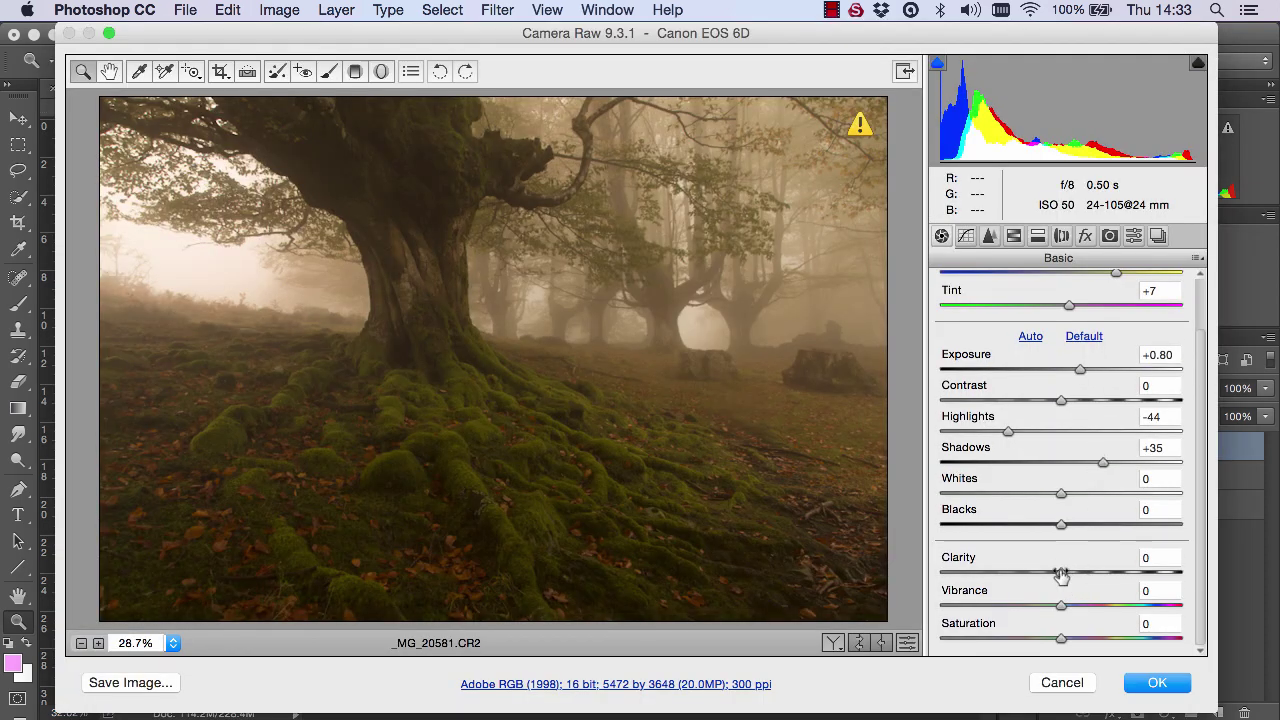
pyautogui.moveTo(1062, 577); pyautogui.dragTo(1130, 580)
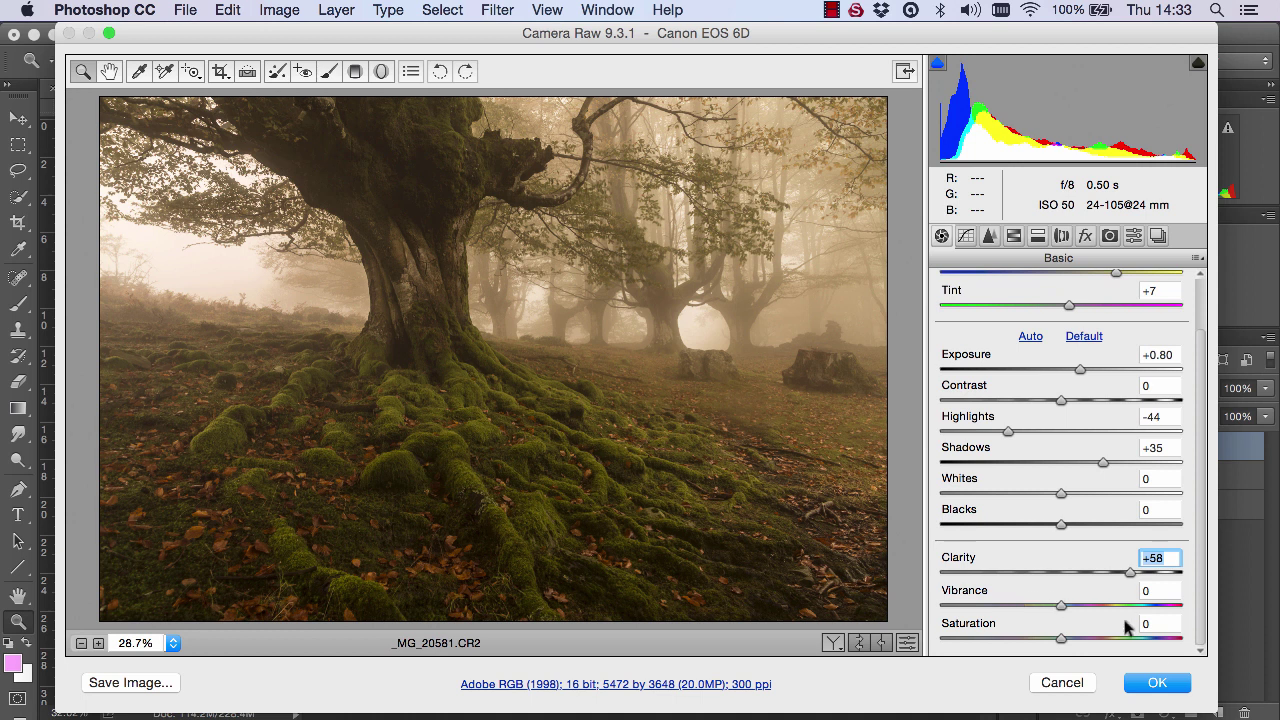
pyautogui.click(1157, 683)
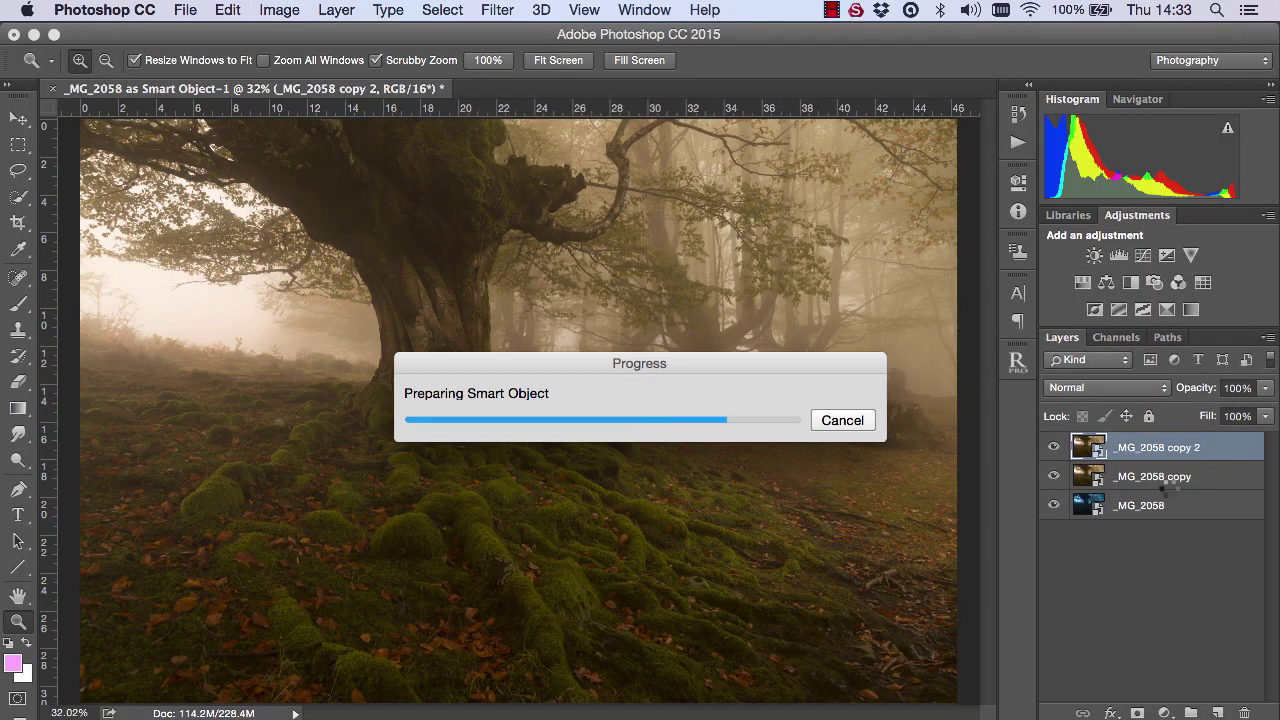
pyautogui.click(1170, 477)
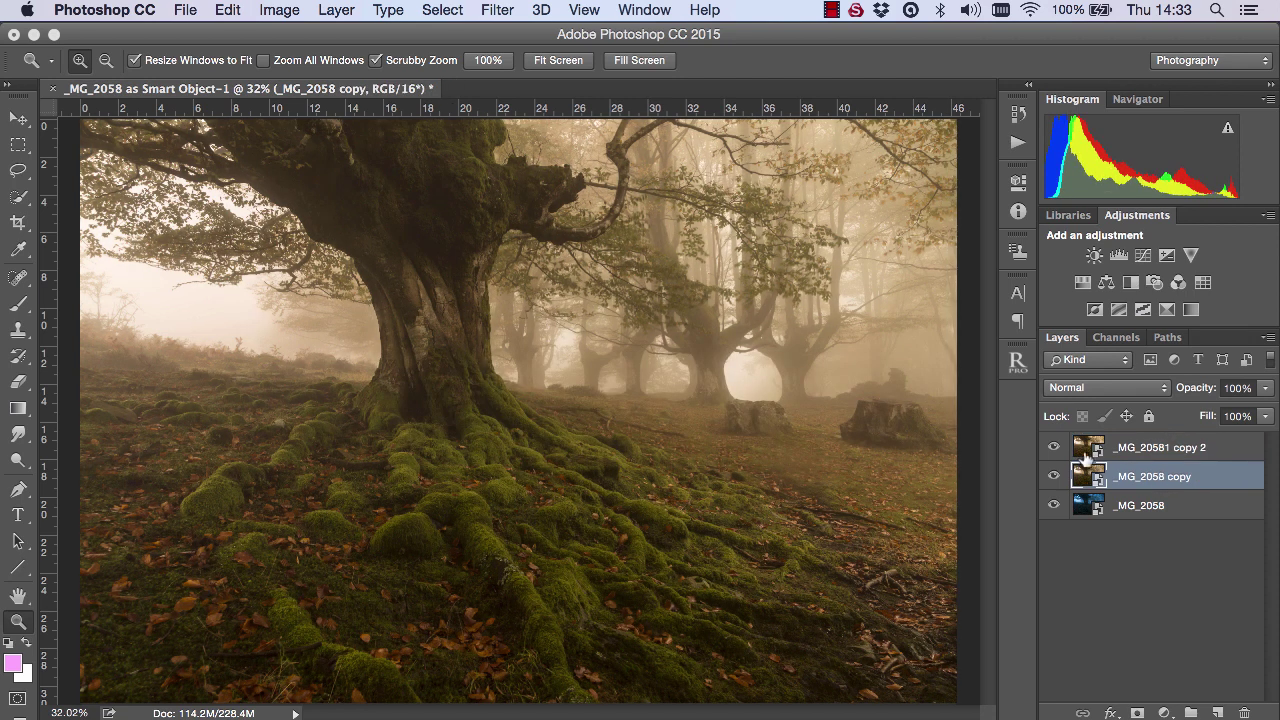
pyautogui.click(1054, 448)
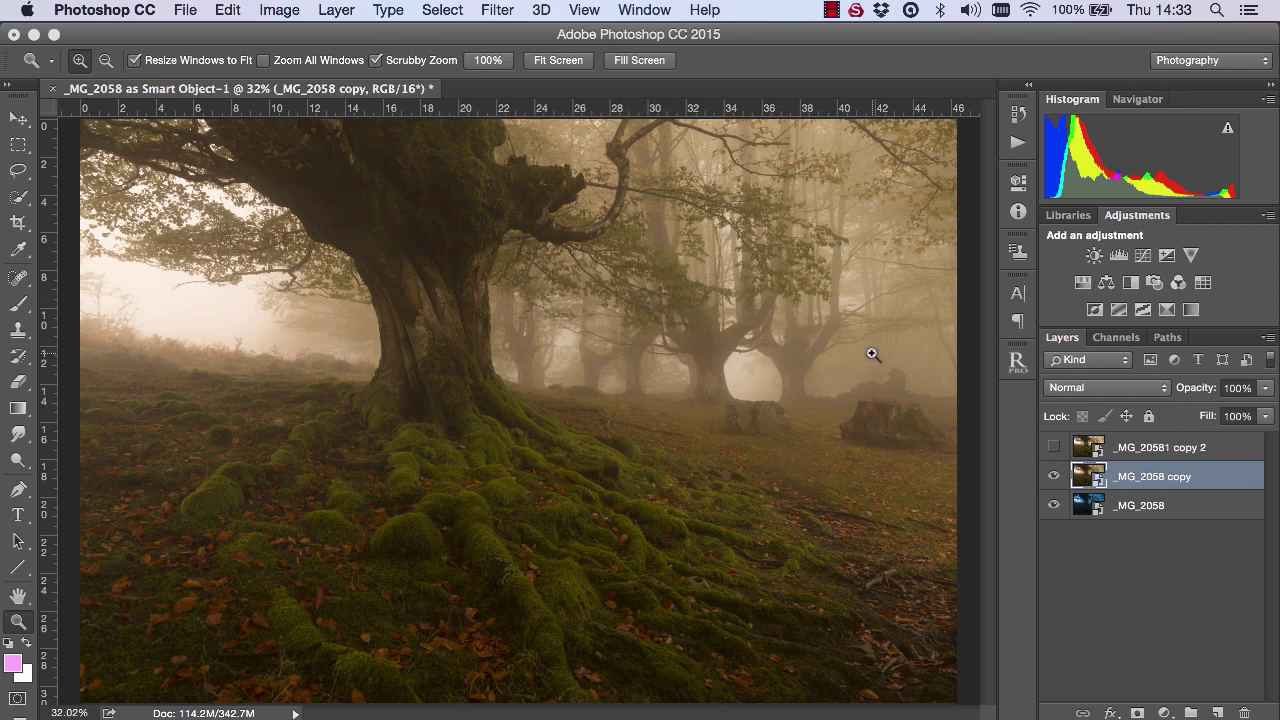
pyautogui.click(1053, 447)
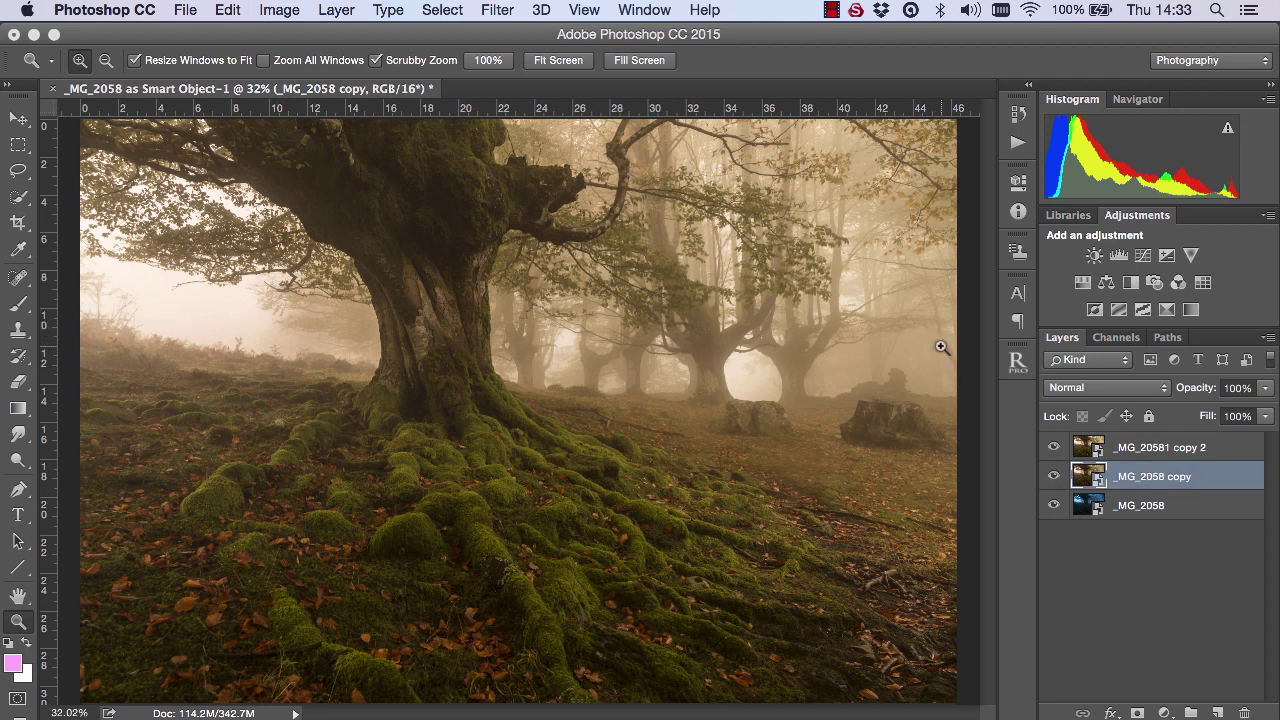
pyautogui.click(1157, 450)
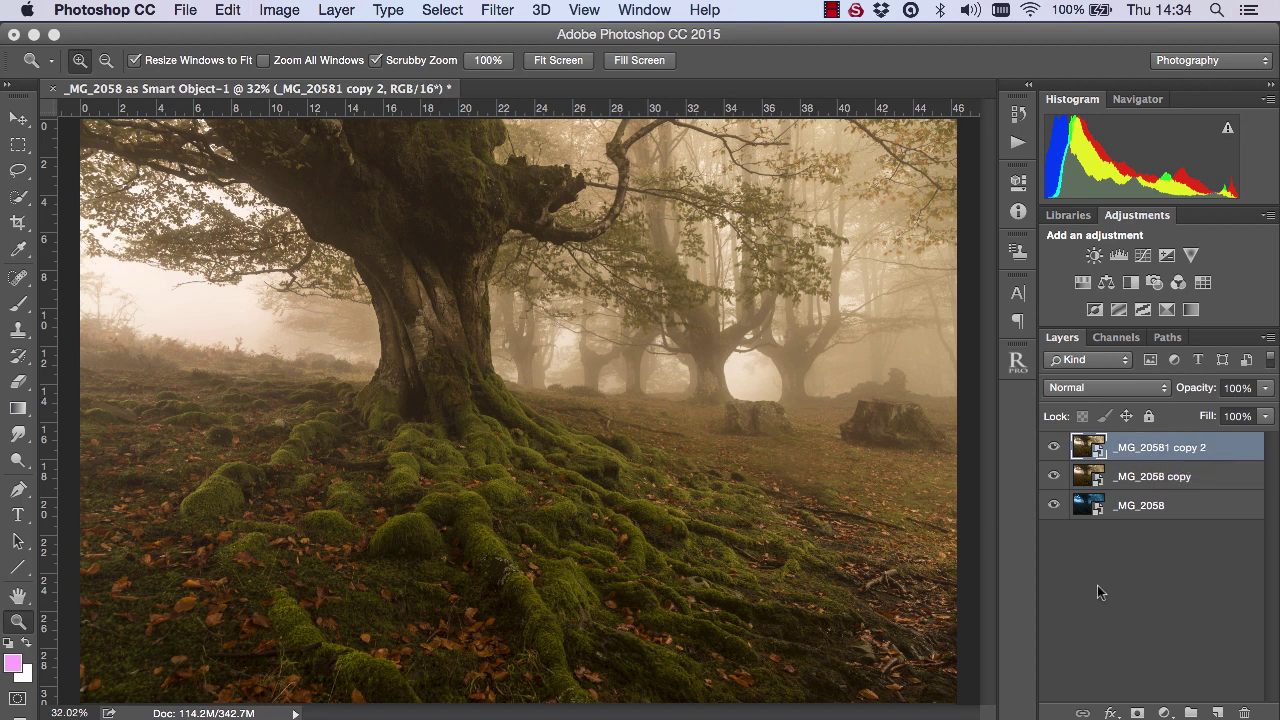
# - Add a black mask to the top copy and paint white over the mossy ground and trunk
pyautogui.keyDown('alt'); pyautogui.click(1137, 713); pyautogui.keyUp('alt')
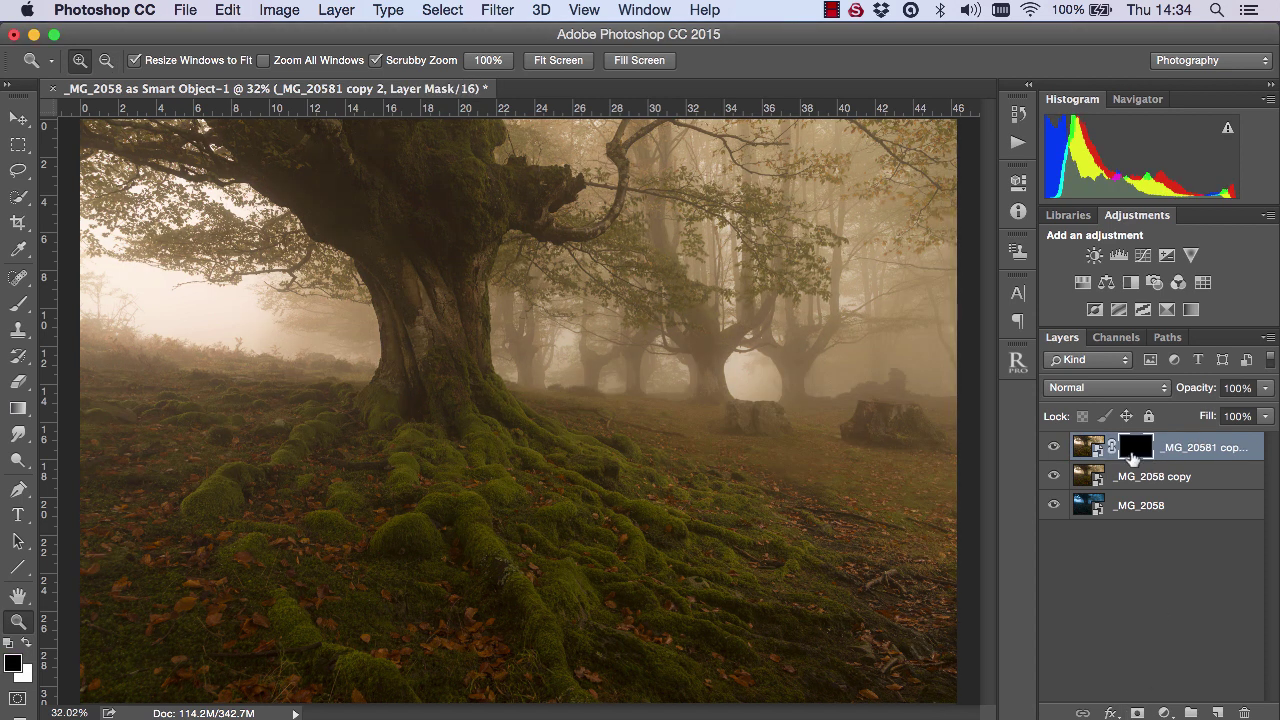
pyautogui.click(18, 308)
pyautogui.click(28, 649)
pyautogui.moveTo(267, 533); pyautogui.dragTo(393, 572)
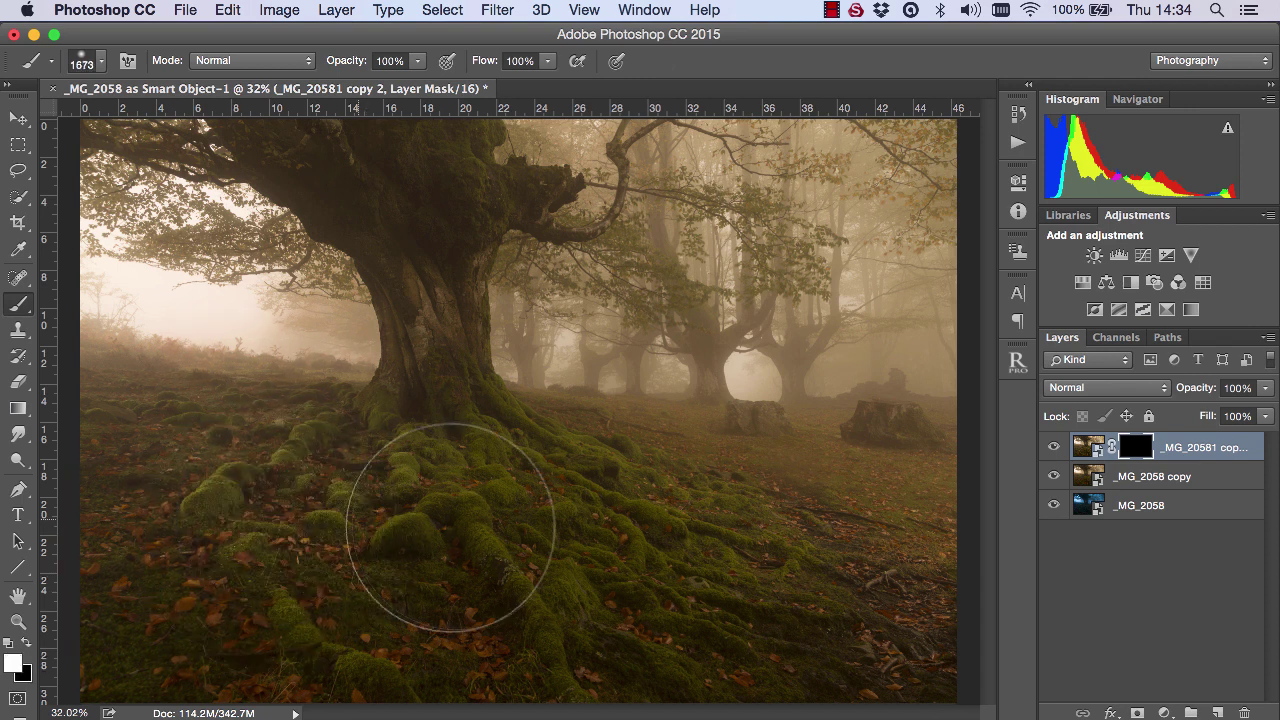
pyautogui.moveTo(485, 525)
pyautogui.mouseDown()
pyautogui.moveTo(545, 517)
pyautogui.moveTo(682, 567)
pyautogui.moveTo(687, 599)
pyautogui.moveTo(527, 592)
pyautogui.moveTo(160, 522)
pyautogui.moveTo(50, 600)
pyautogui.mouseUp()
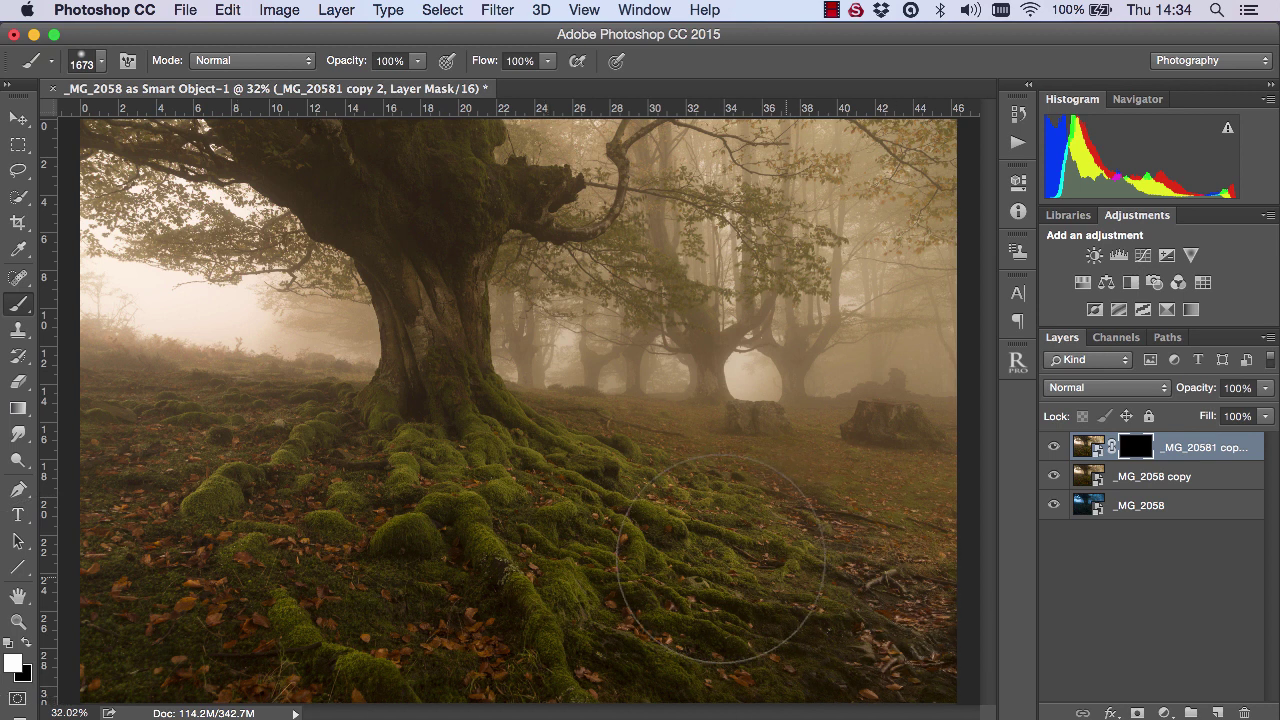
pyautogui.moveTo(482, 523); pyautogui.dragTo(362, 528)
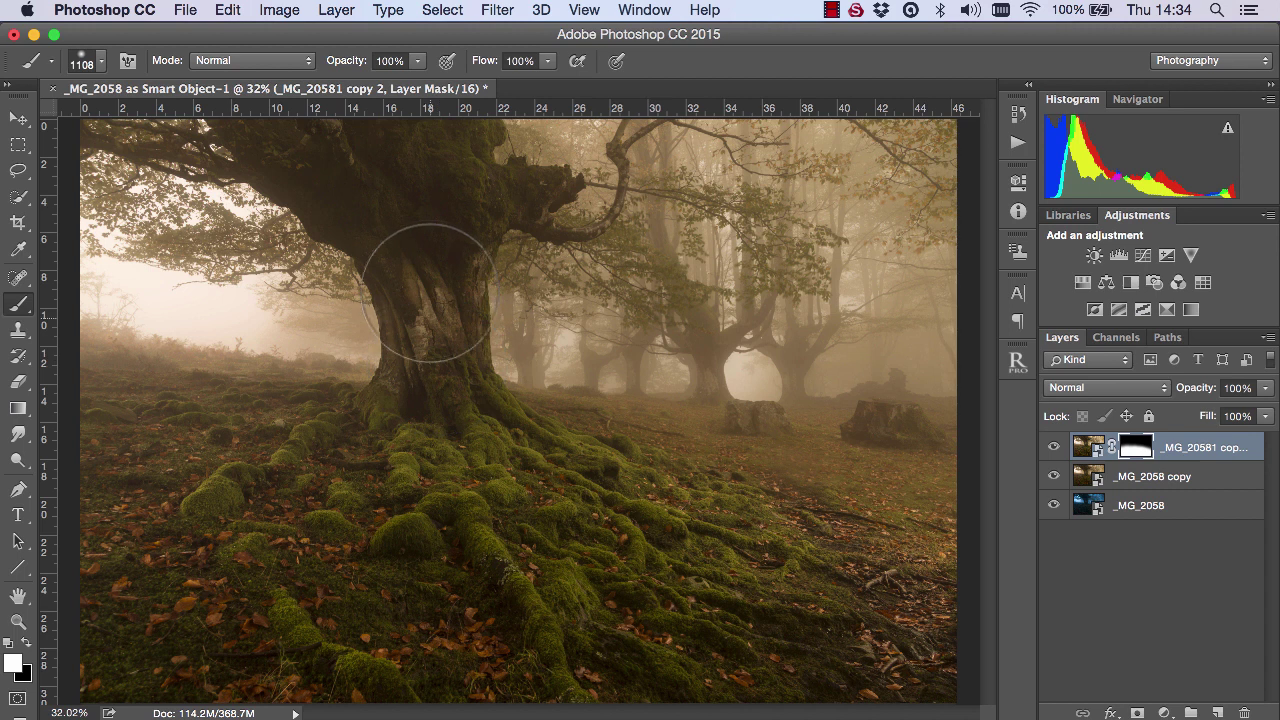
pyautogui.moveTo(425, 285)
pyautogui.mouseDown()
pyautogui.moveTo(423, 177)
pyautogui.moveTo(425, 400)
pyautogui.mouseUp()
# - Switch to black with a ~488 px brush and toggle the layer to compare the moss boost
pyautogui.click(28, 644)
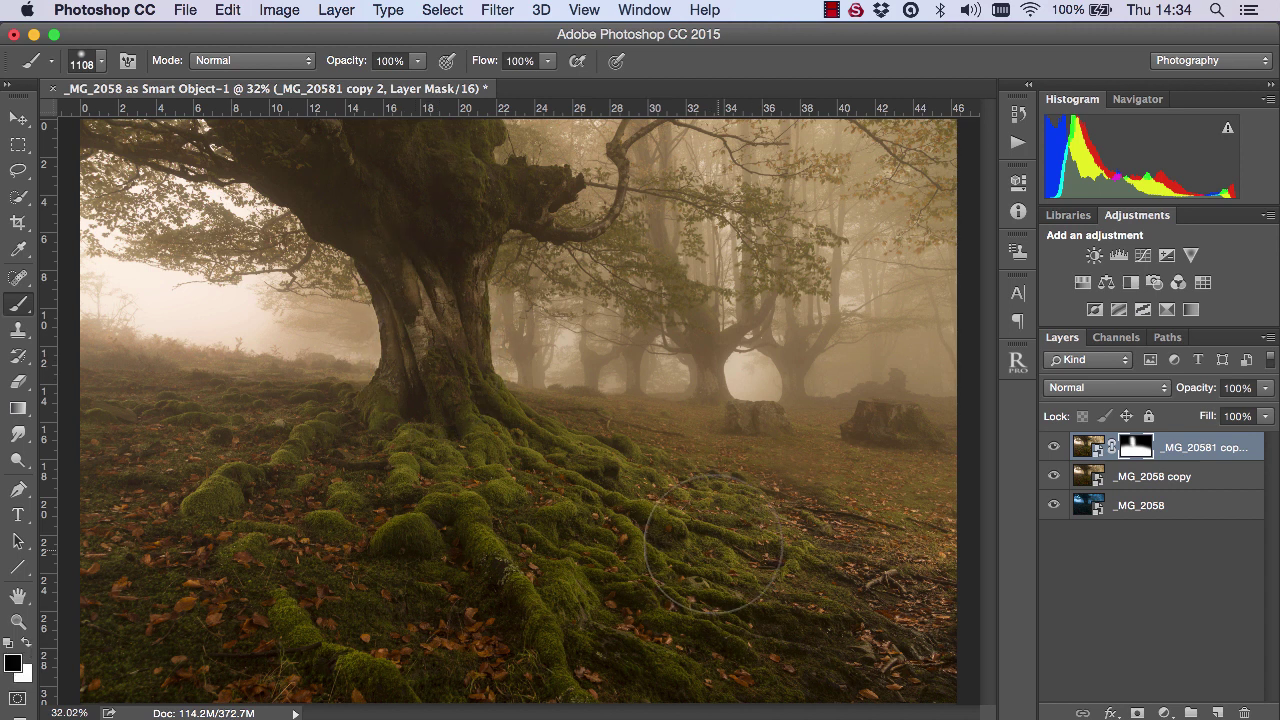
pyautogui.moveTo(718, 538); pyautogui.dragTo(588, 537)
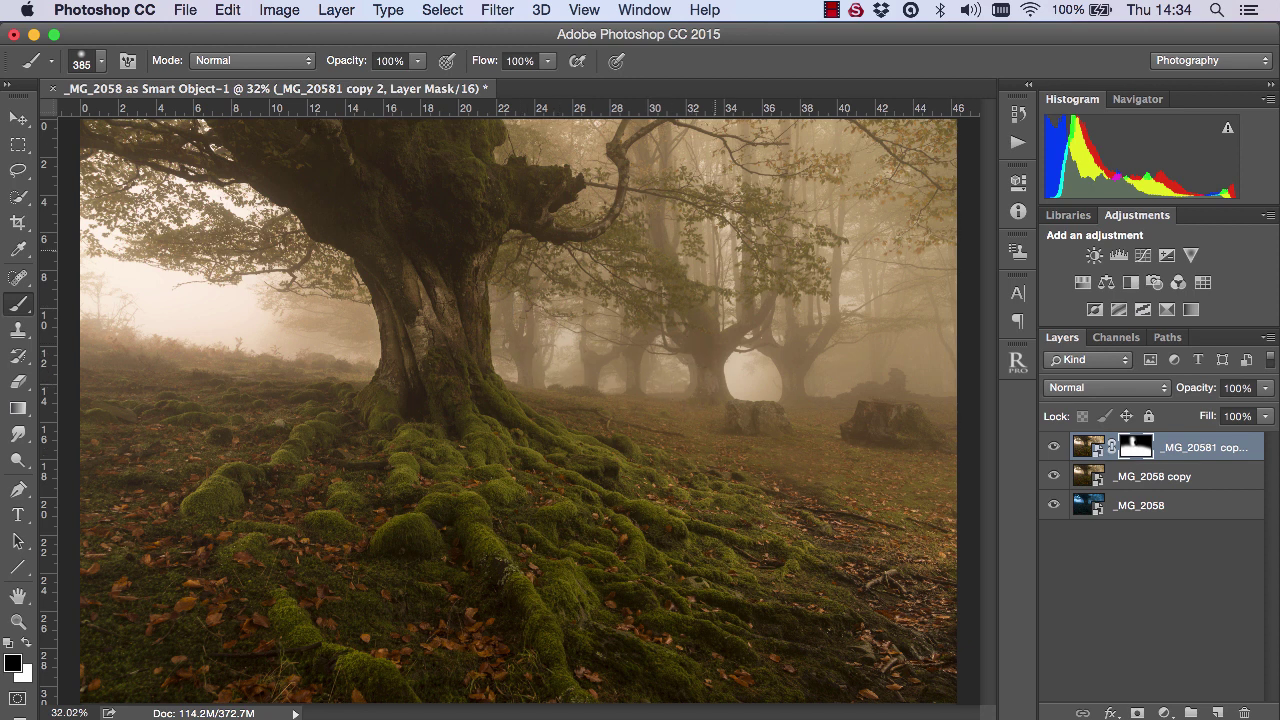
pyautogui.click(1053, 450)
pyautogui.click(1053, 450)
pyautogui.click(1053, 450)
pyautogui.click(1053, 450)
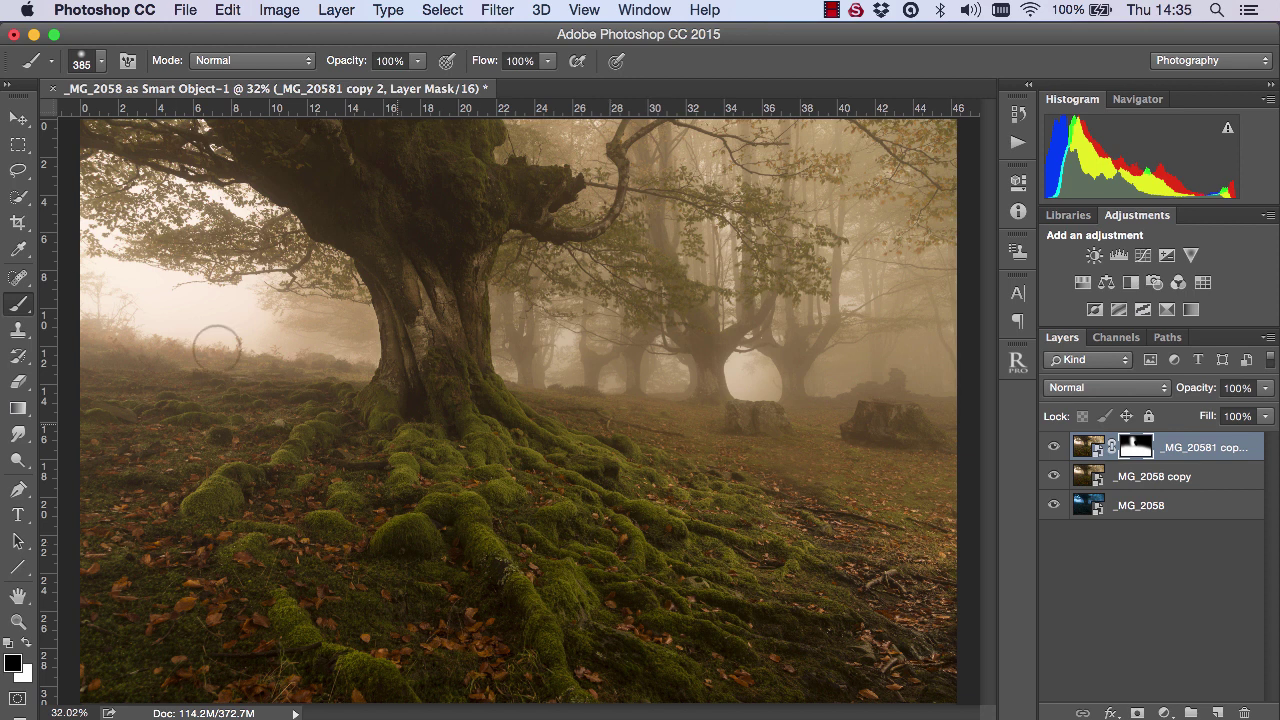
# - Crop a narrow strip off the photo's left edge, commit, and return to the Move tool
pyautogui.click(18, 224)
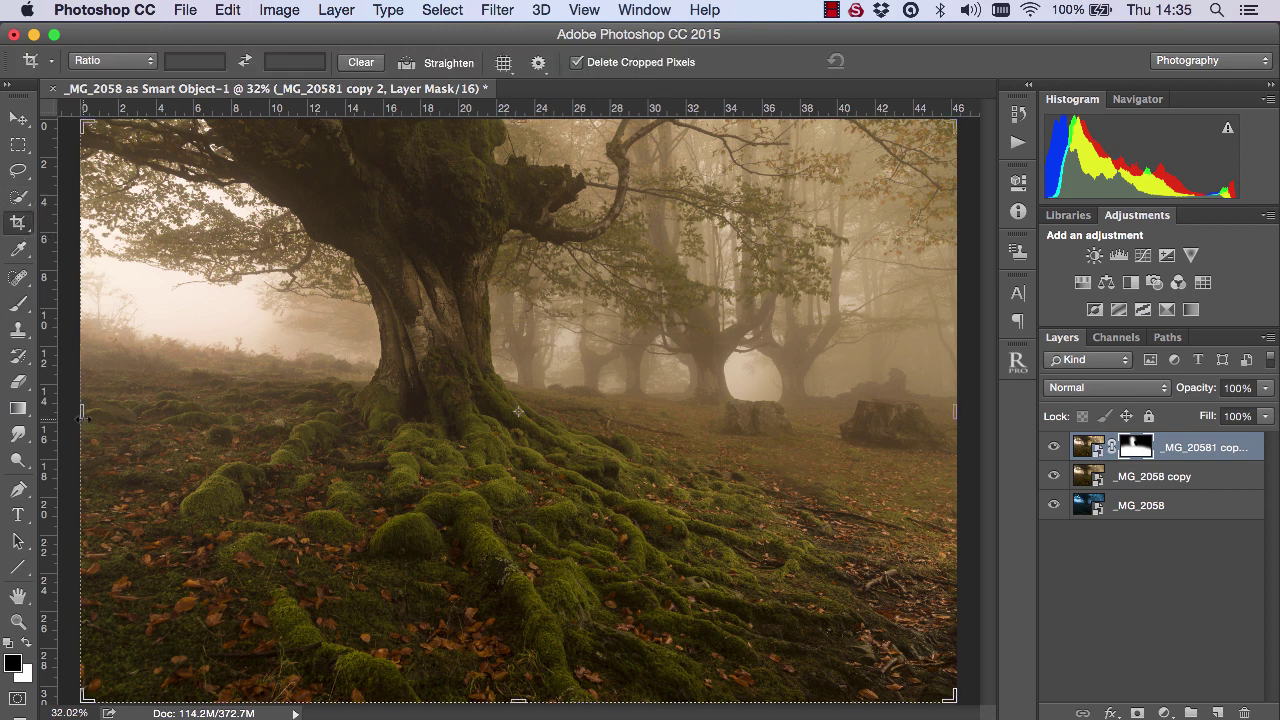
pyautogui.moveTo(80, 418); pyautogui.dragTo(108, 421)
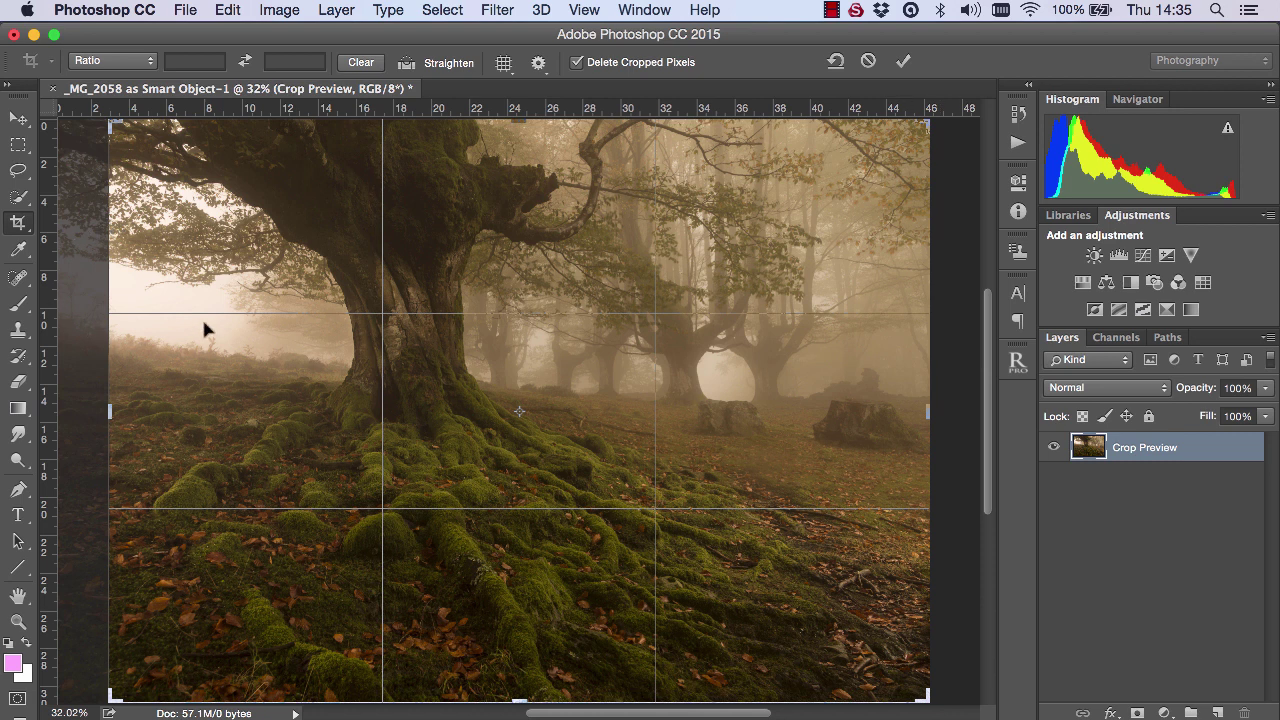
pyautogui.moveTo(115, 410); pyautogui.dragTo(122, 411)
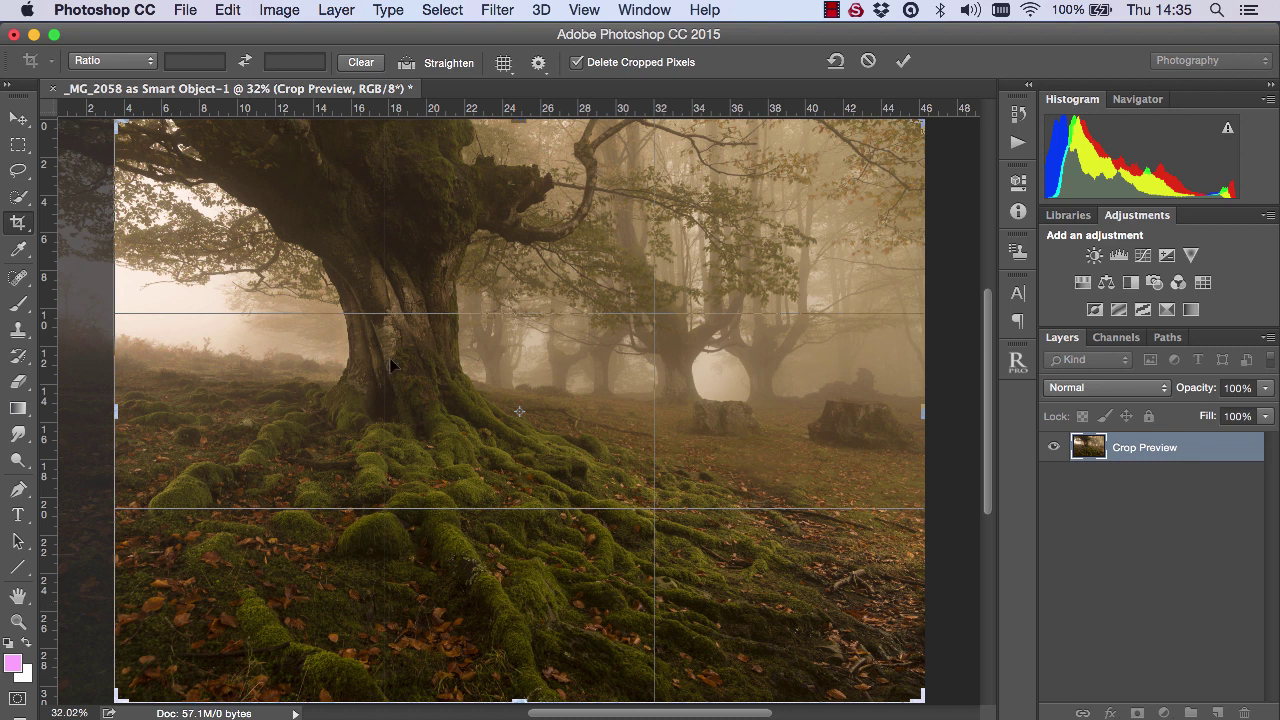
pyautogui.click(903, 61)
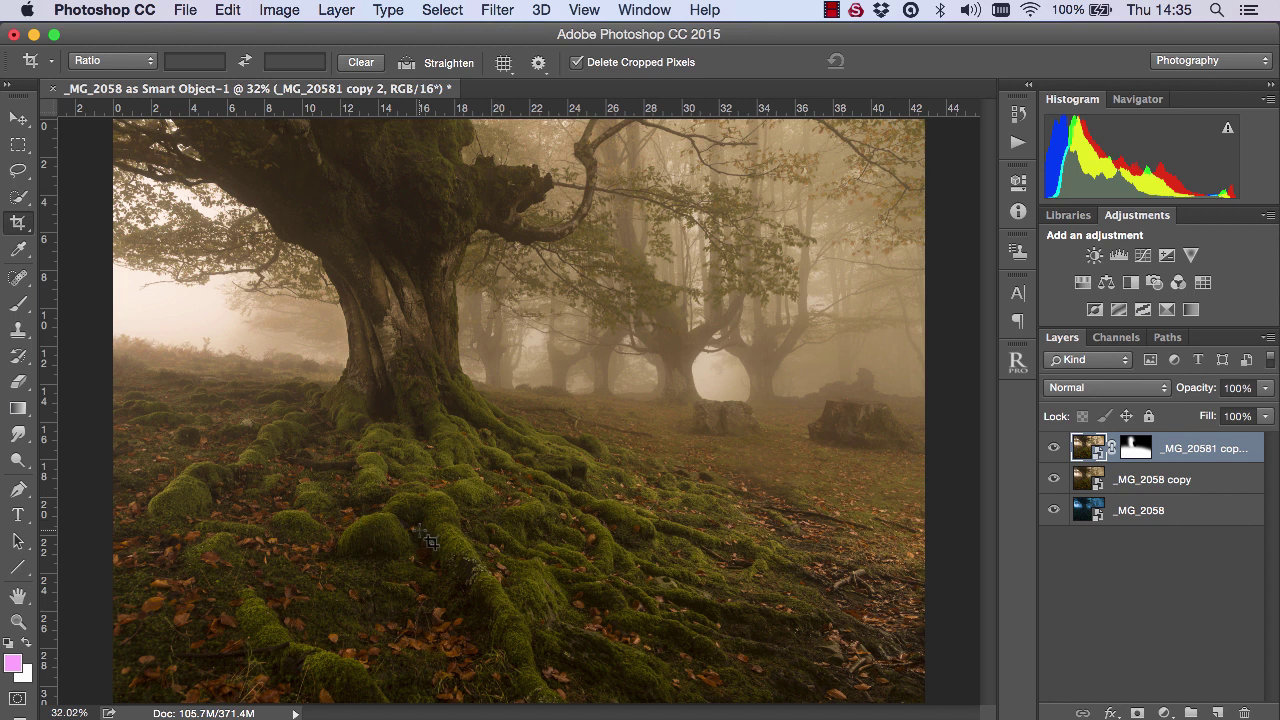
pyautogui.click(24, 311)
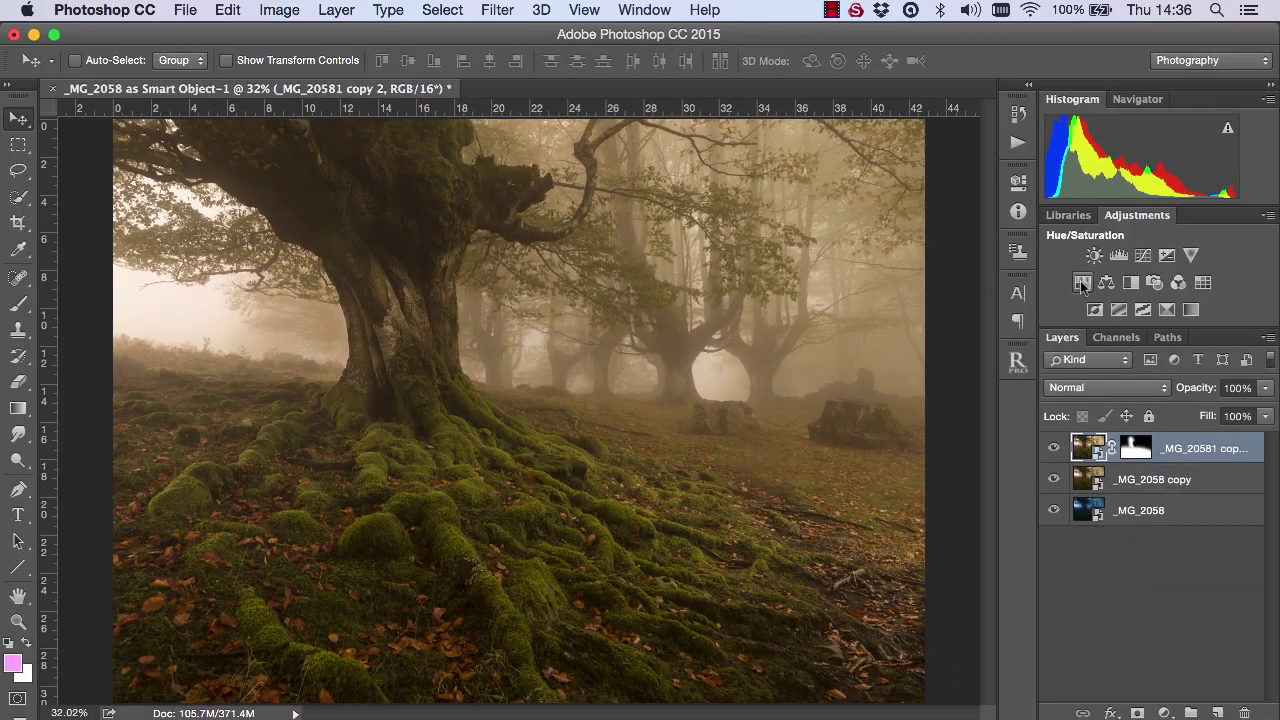
# - Add Hue/Saturation 1, widen the Yellows range toward the moss greens, and set Saturation +31
pyautogui.click(1082, 284)
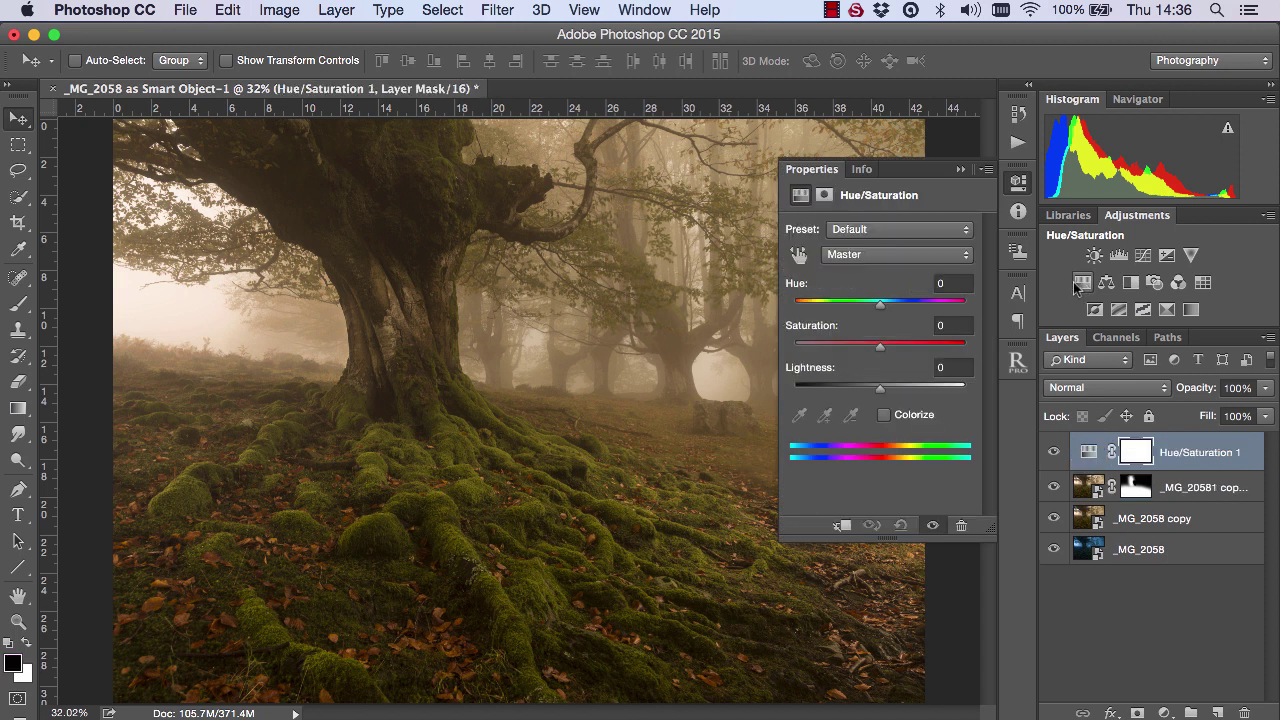
pyautogui.click(798, 255)
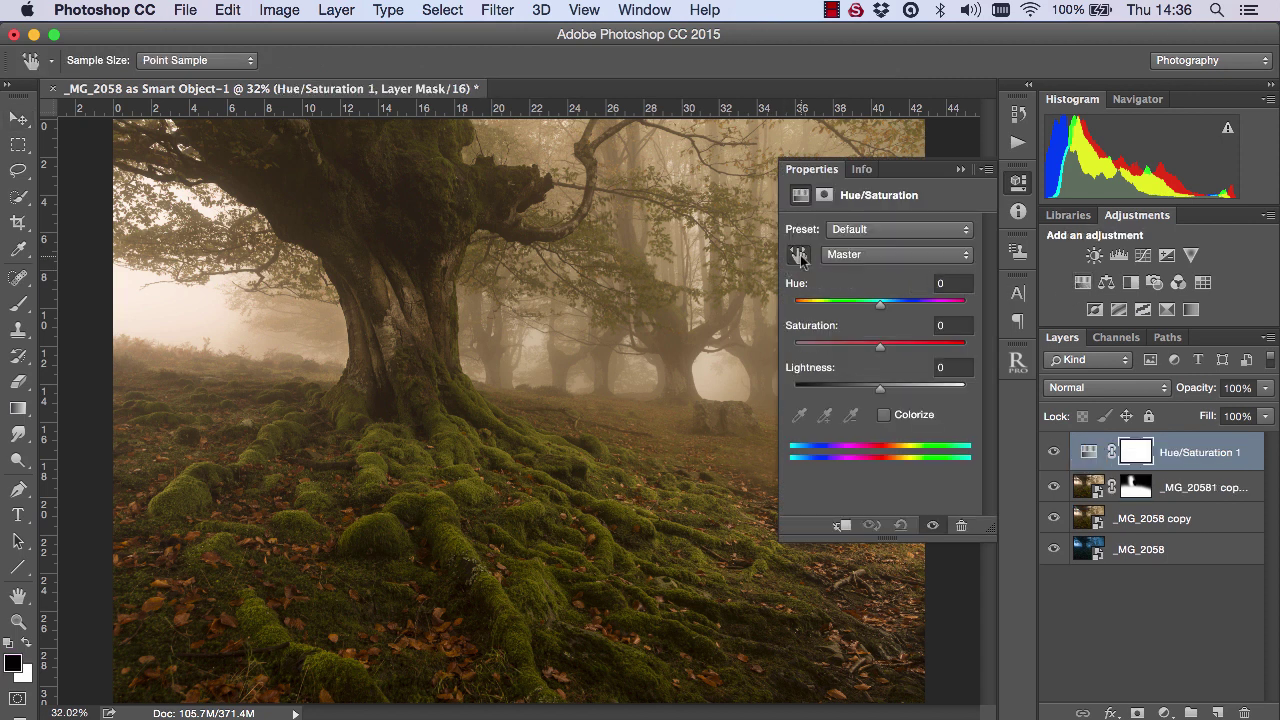
pyautogui.click(458, 524)
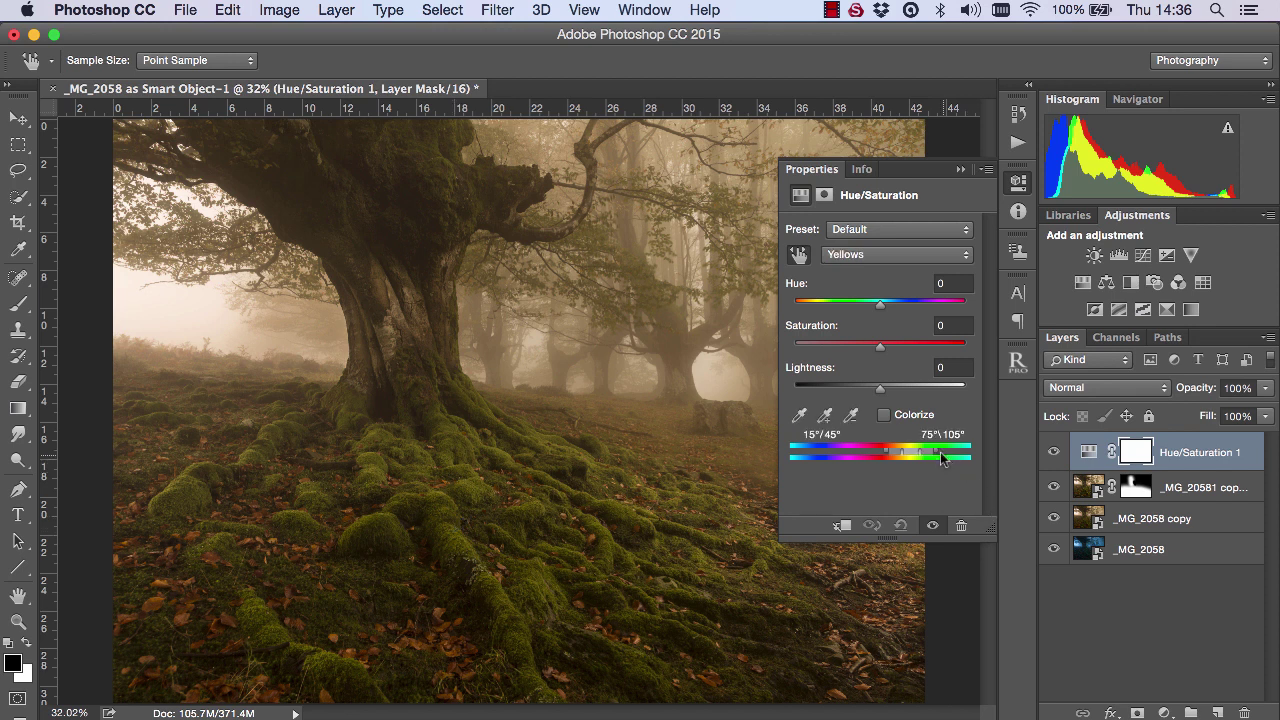
pyautogui.moveTo(940, 456); pyautogui.dragTo(952, 456)
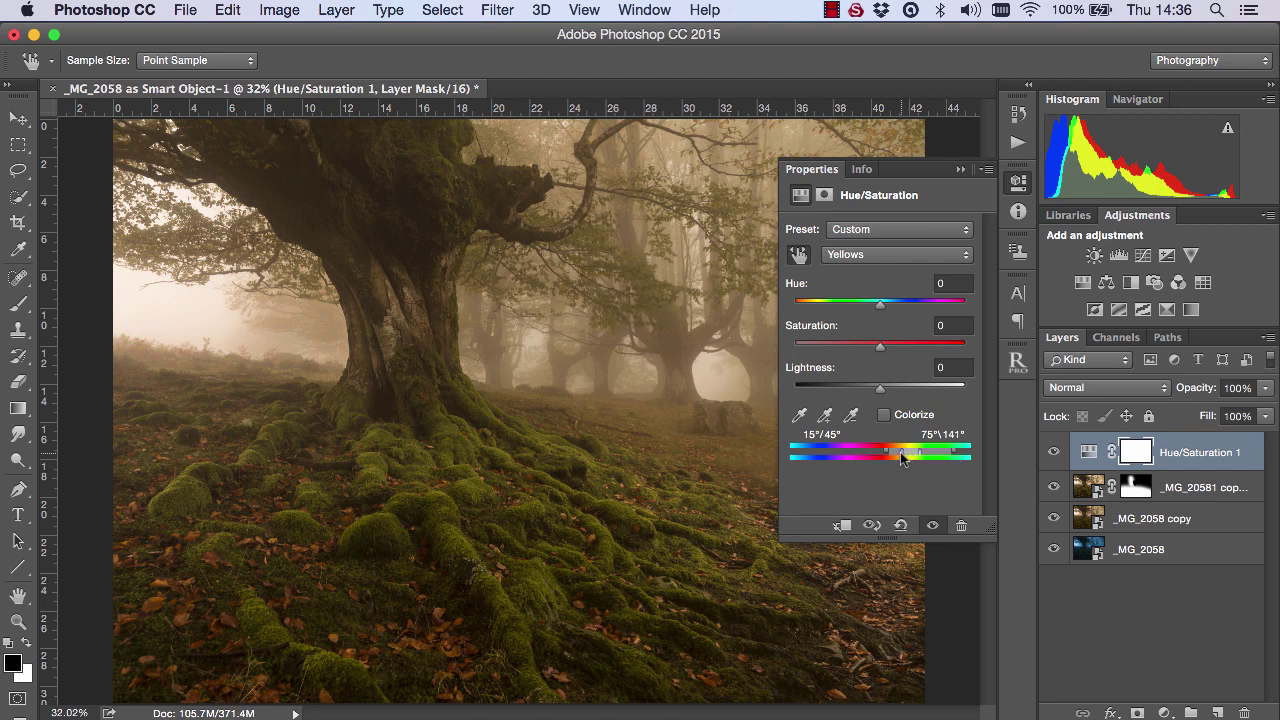
pyautogui.moveTo(920, 457)
pyautogui.mouseDown()
pyautogui.moveTo(938, 458)
pyautogui.moveTo(901, 460)
pyautogui.mouseUp()
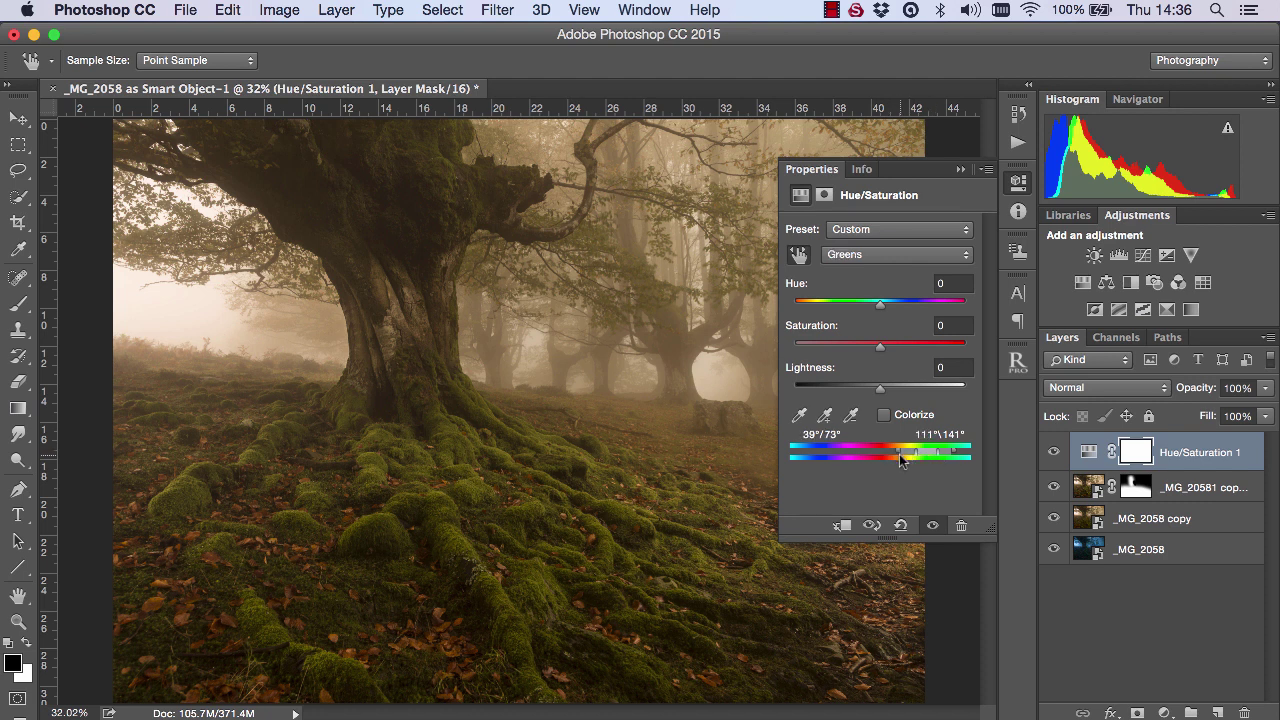
pyautogui.moveTo(880, 347); pyautogui.dragTo(912, 355)
pyautogui.moveTo(912, 357); pyautogui.dragTo(908, 356)
# - Sample the reddish leaves to target Reds and raise their Saturation to +26
pyautogui.click(798, 256)
pyautogui.click(457, 640)
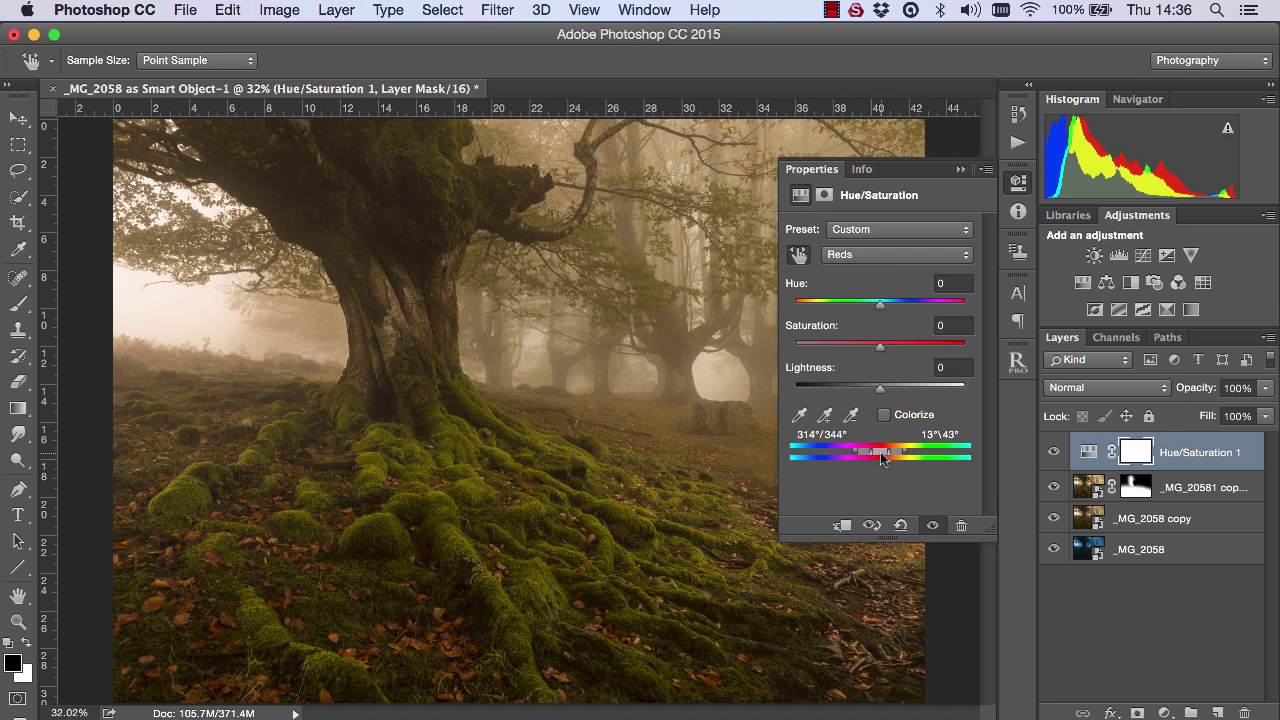
pyautogui.moveTo(882, 457); pyautogui.dragTo(877, 457)
pyautogui.moveTo(880, 348); pyautogui.dragTo(932, 350)
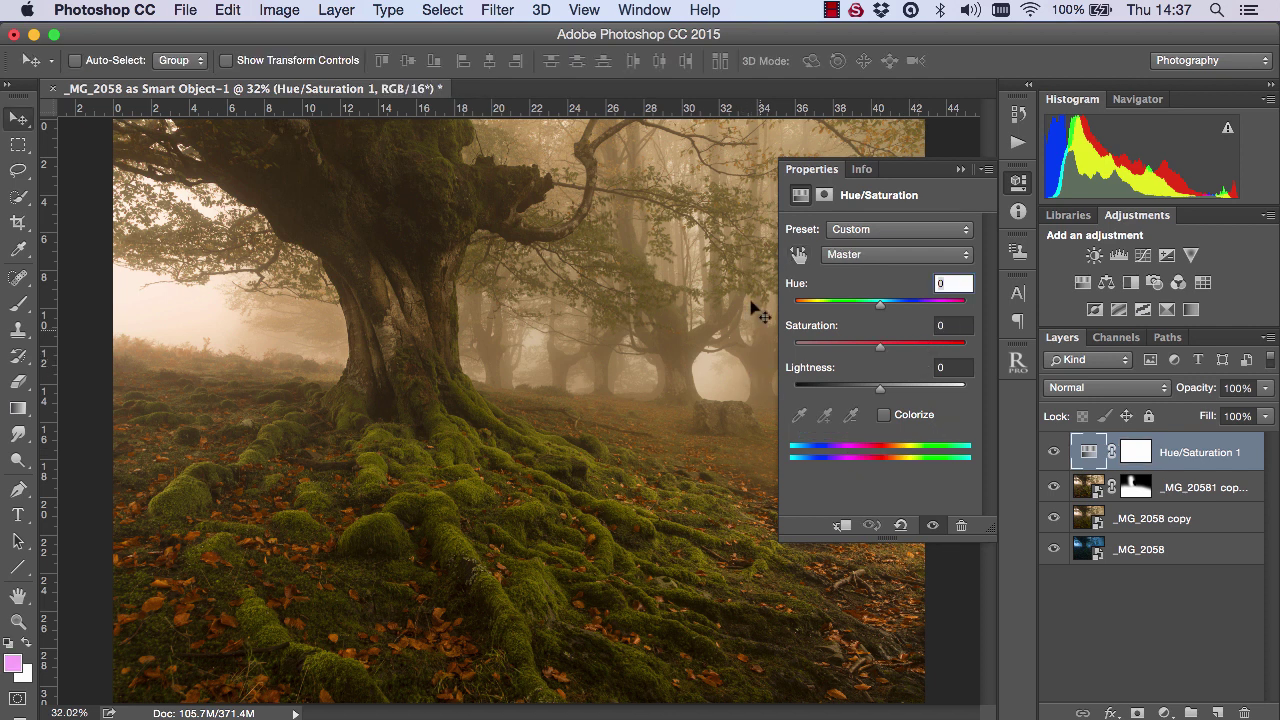
# - Select the Hue/Saturation 1 mask and enlarge the Brush to about 1800 px for masking the upper image
pyautogui.click(960, 170)
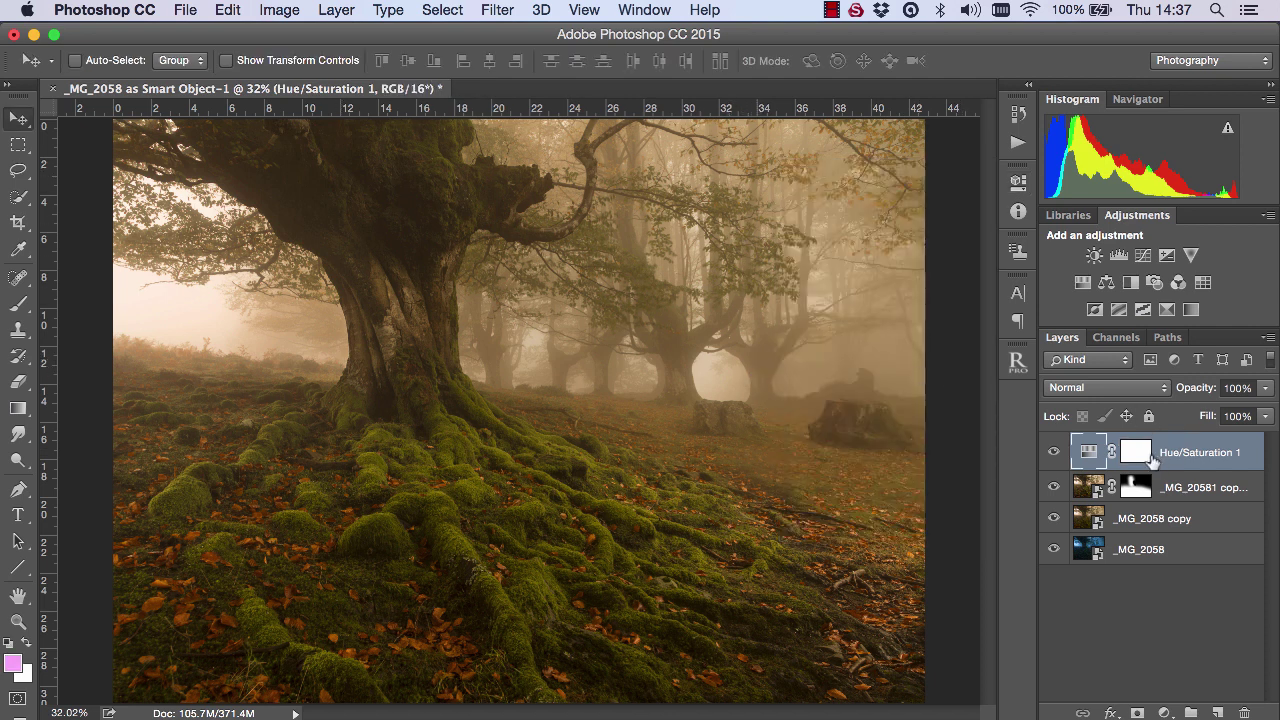
pyautogui.click(1136, 455)
pyautogui.click(18, 304)
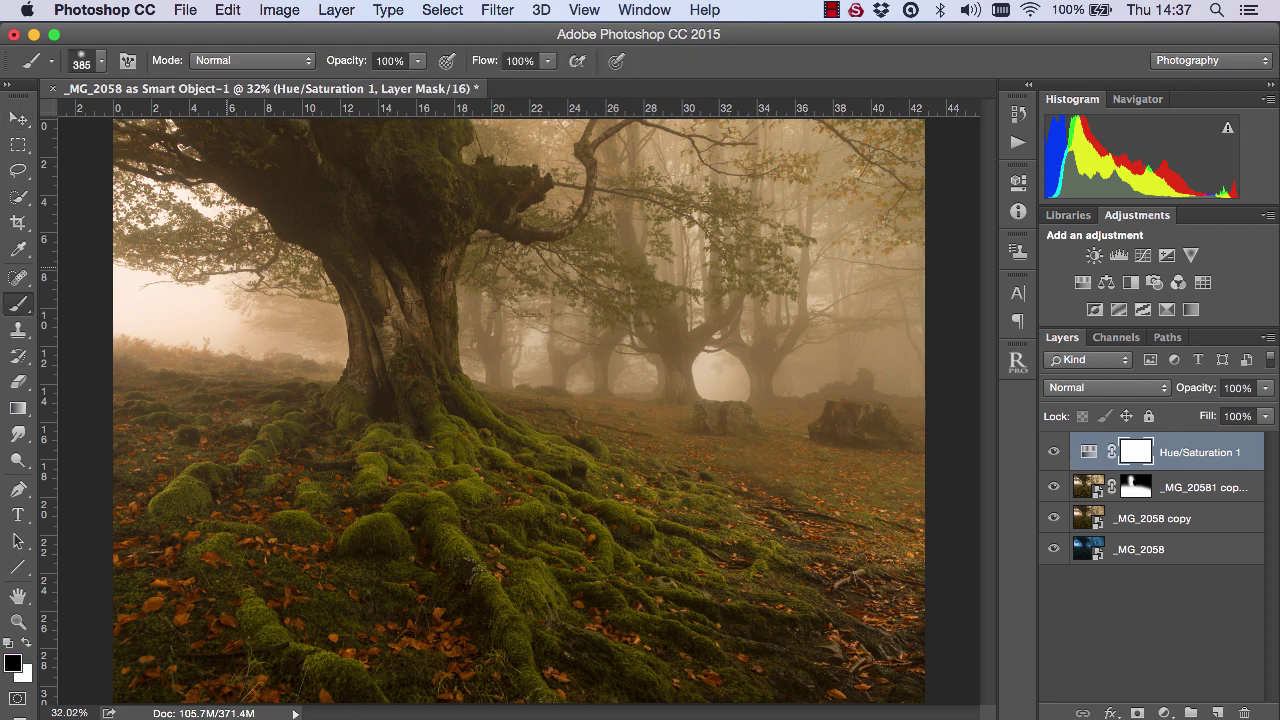
pyautogui.moveTo(241, 240); pyautogui.dragTo(481, 279)
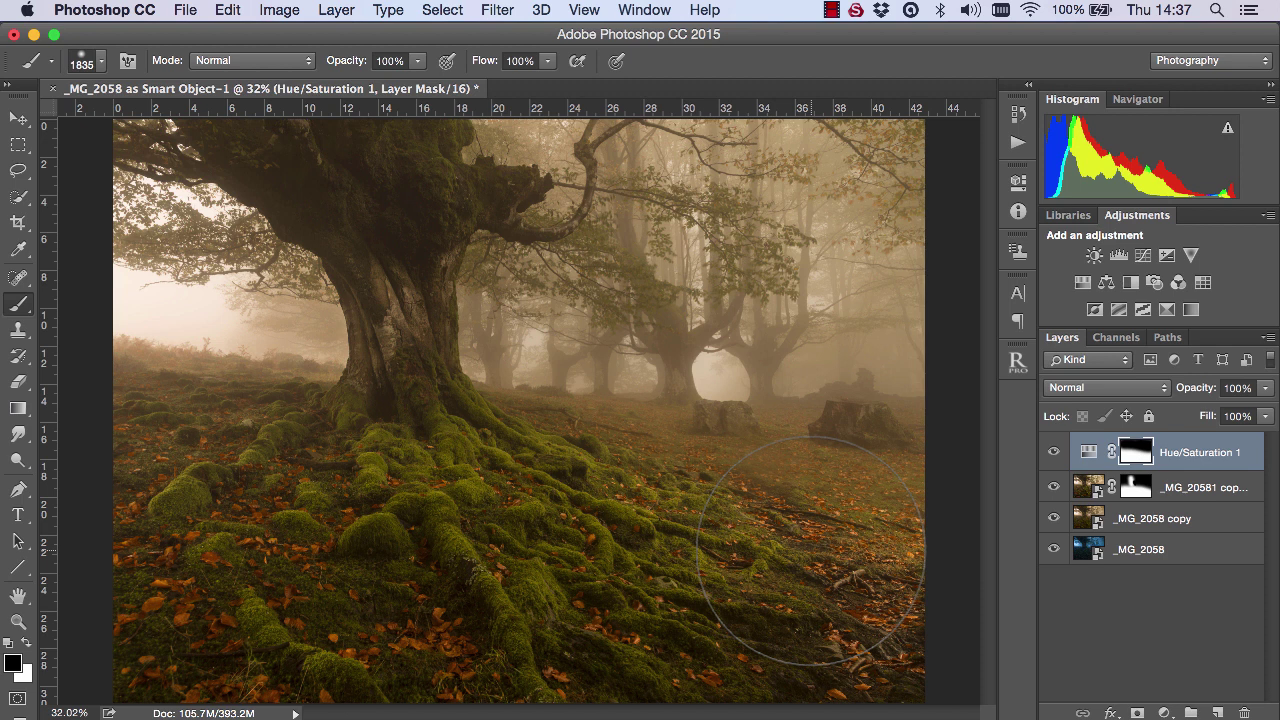
# - Add Curves 1 lifting blacks 25→41, with points at 164→165 and 224→226
pyautogui.click(1143, 255)
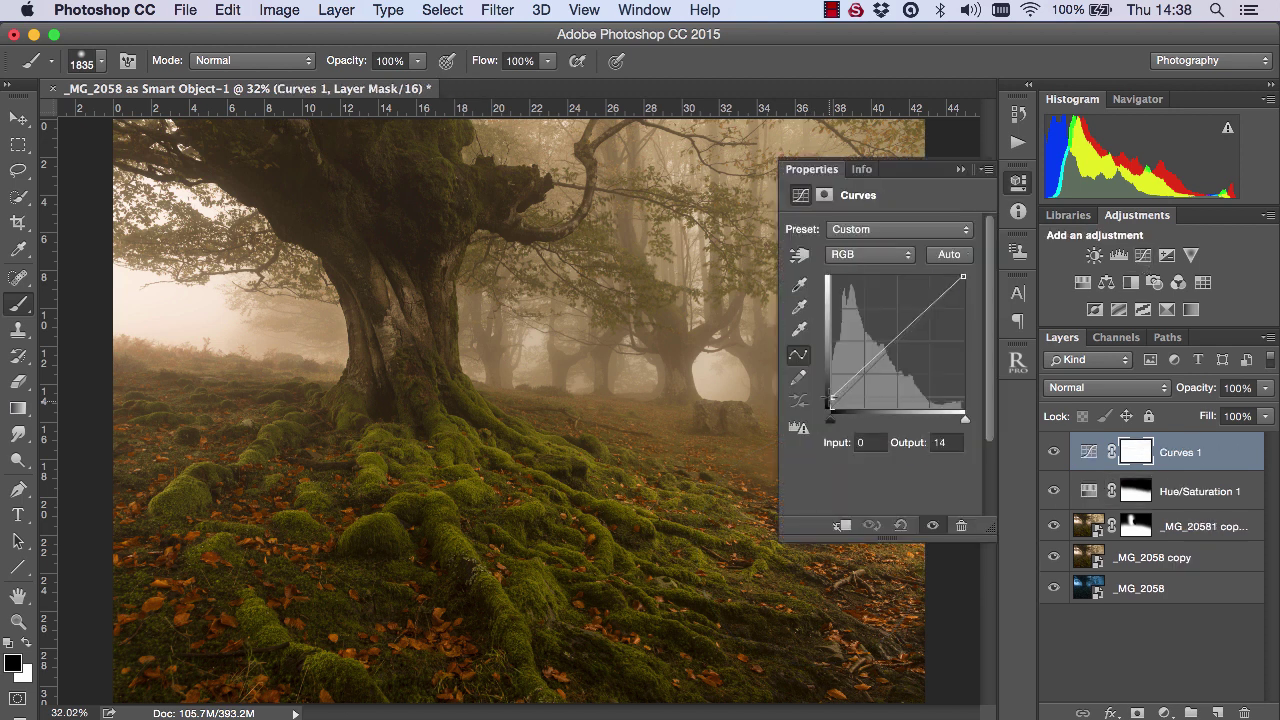
pyautogui.moveTo(832, 397); pyautogui.dragTo(850, 385)
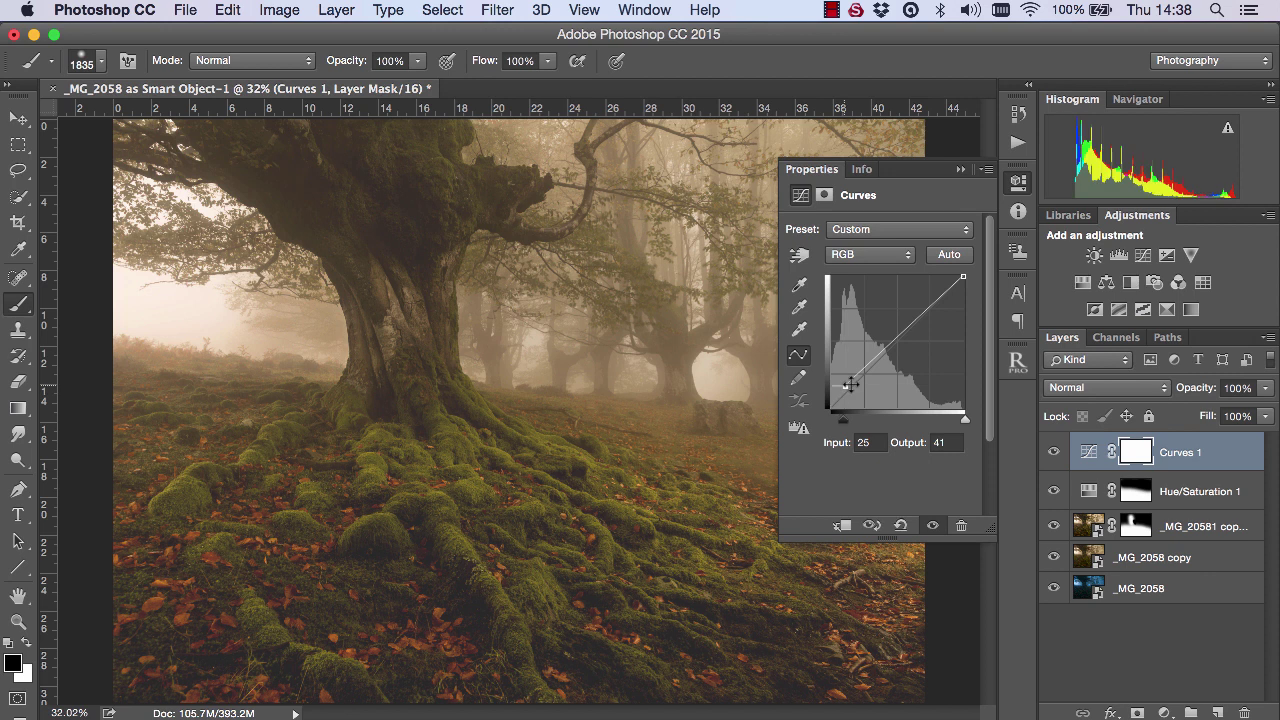
pyautogui.click(920, 323)
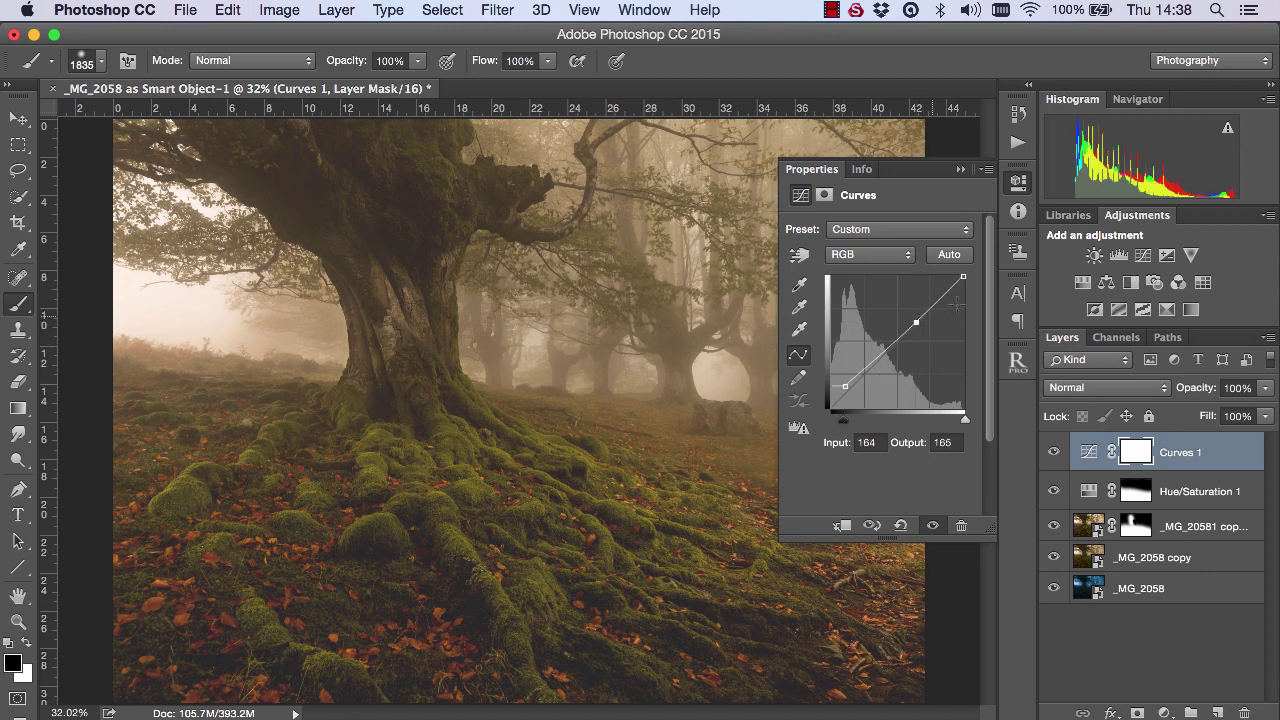
pyautogui.click(950, 291)
pyautogui.moveTo(950, 291); pyautogui.dragTo(946, 289)
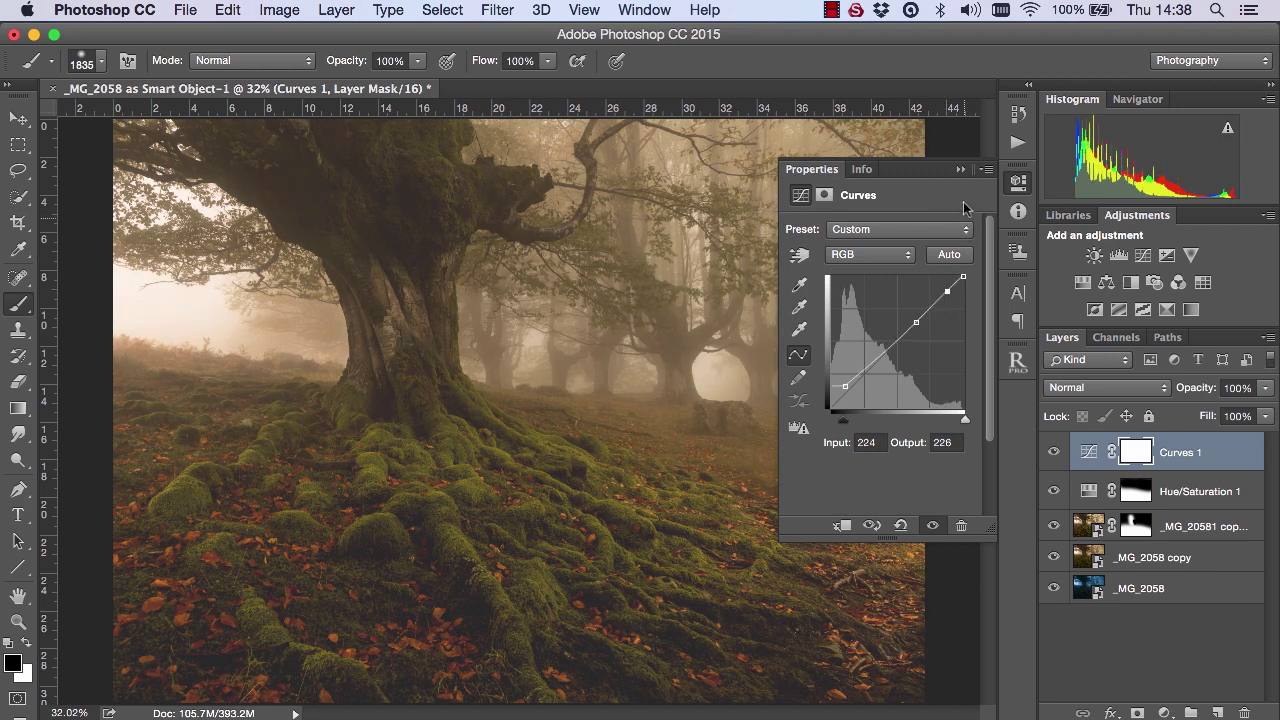
pyautogui.click(960, 169)
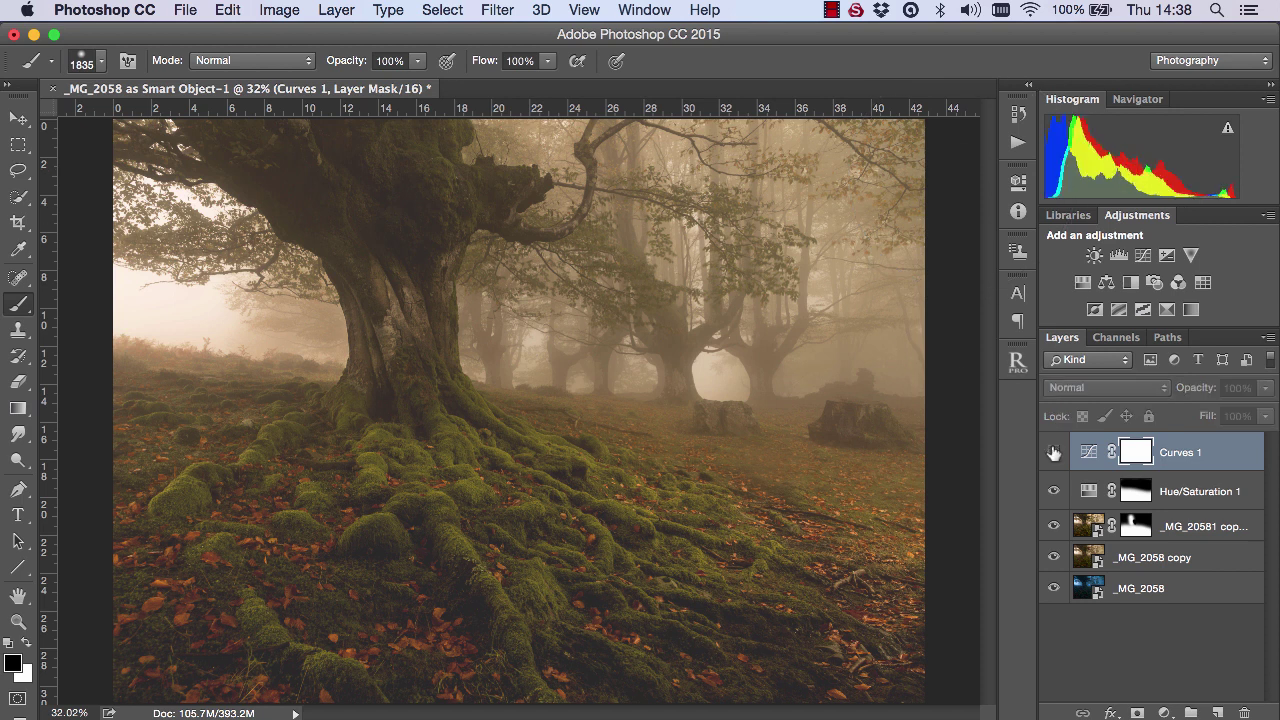
# - Toggle Curves 1 and the merged Layer 1 on and off to compare, leaving both visible
pyautogui.click(1053, 452)
pyautogui.click(1053, 452)
pyautogui.click(1053, 452)
pyautogui.click(1053, 452)
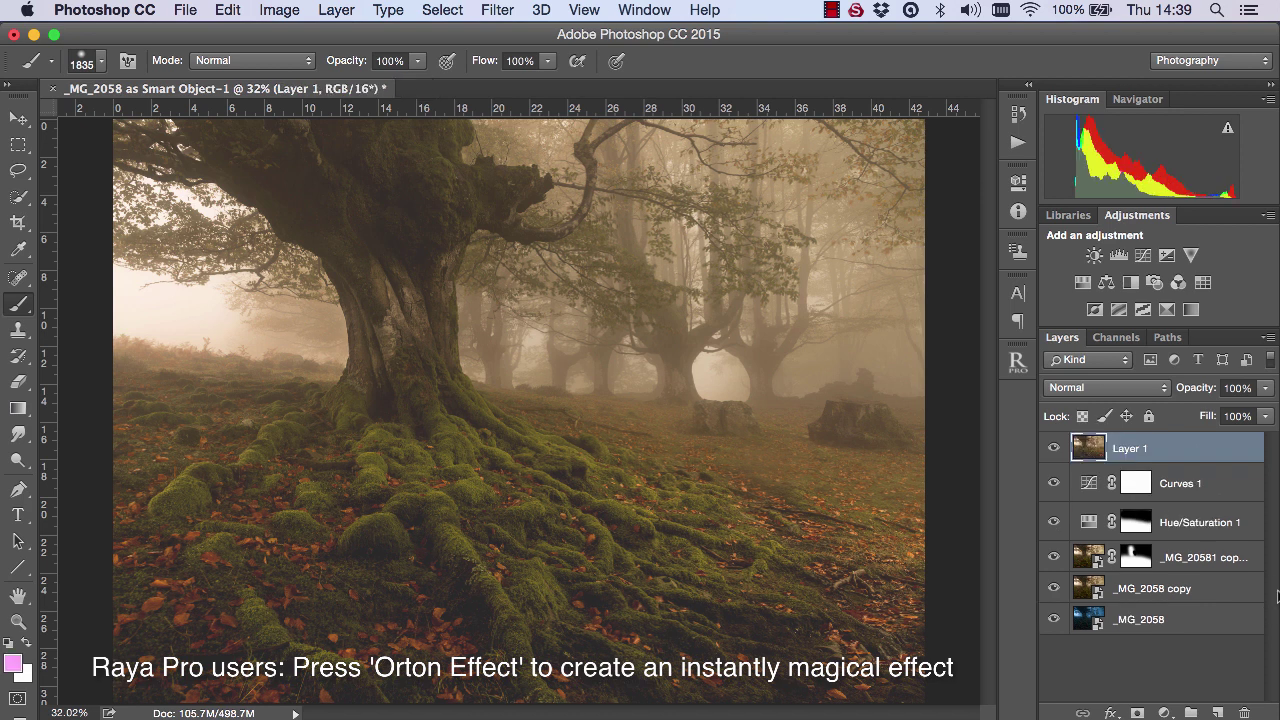
pyautogui.click(1055, 450)
pyautogui.click(1055, 450)
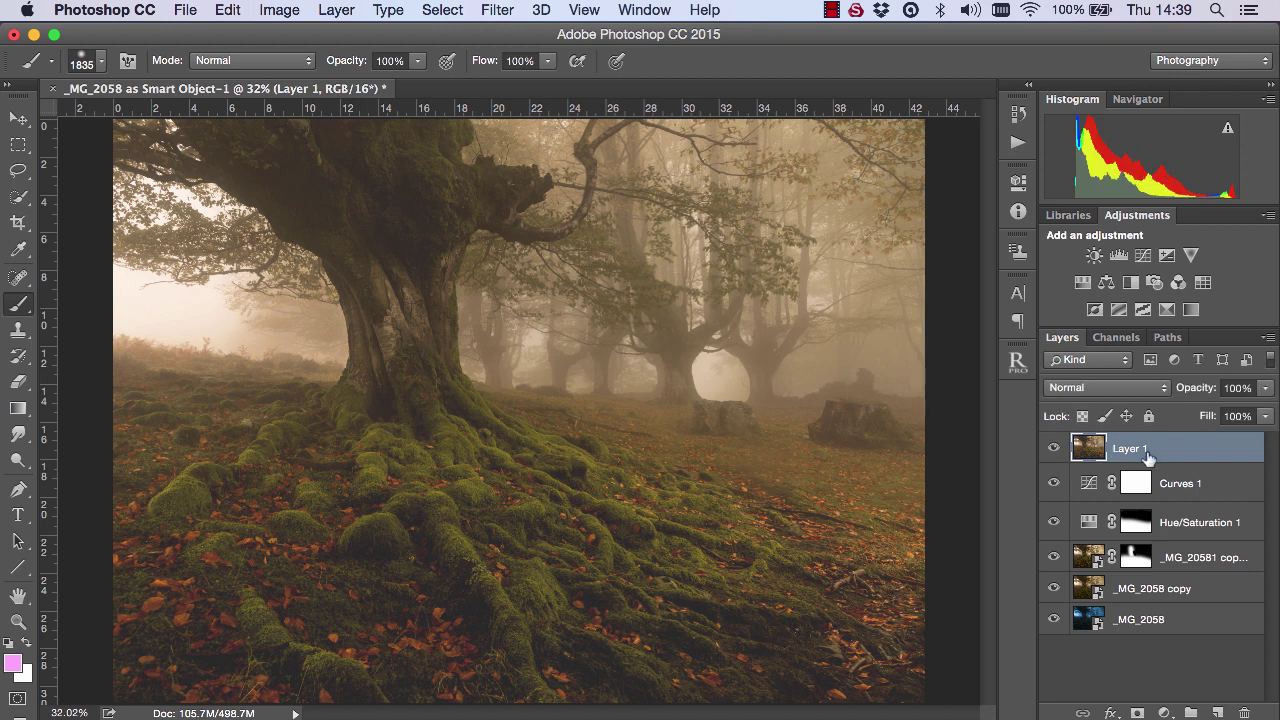
pyautogui.click(1053, 448)
pyautogui.click(1053, 448)
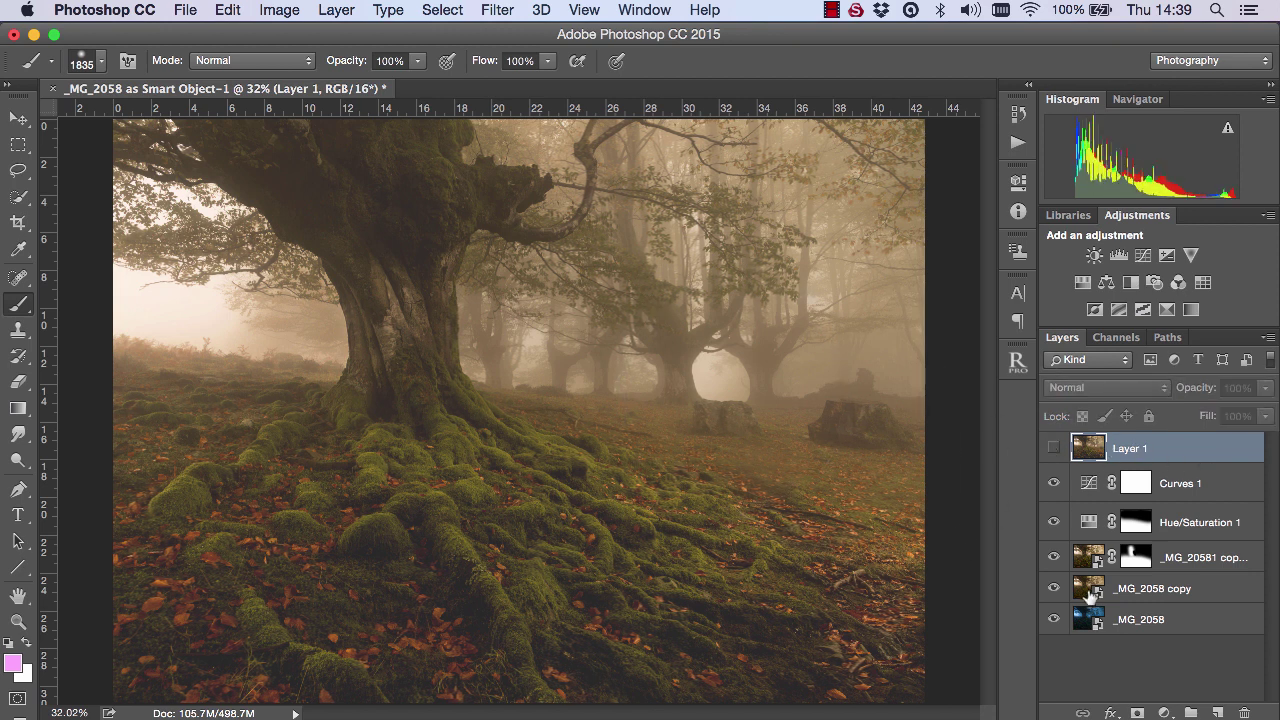
pyautogui.click(1054, 448)
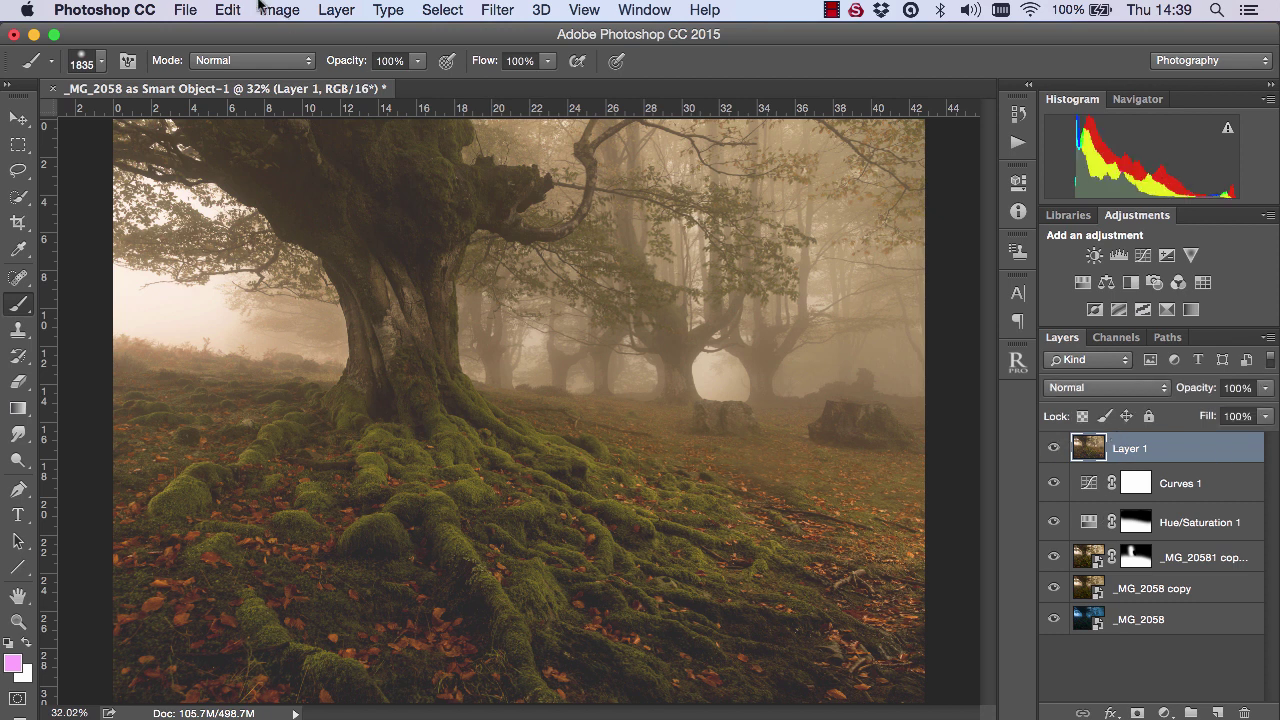
# - Convert Layer 1 to a smart object and apply a 41.5-pixel Gaussian Blur
pyautogui.click(340, 10)
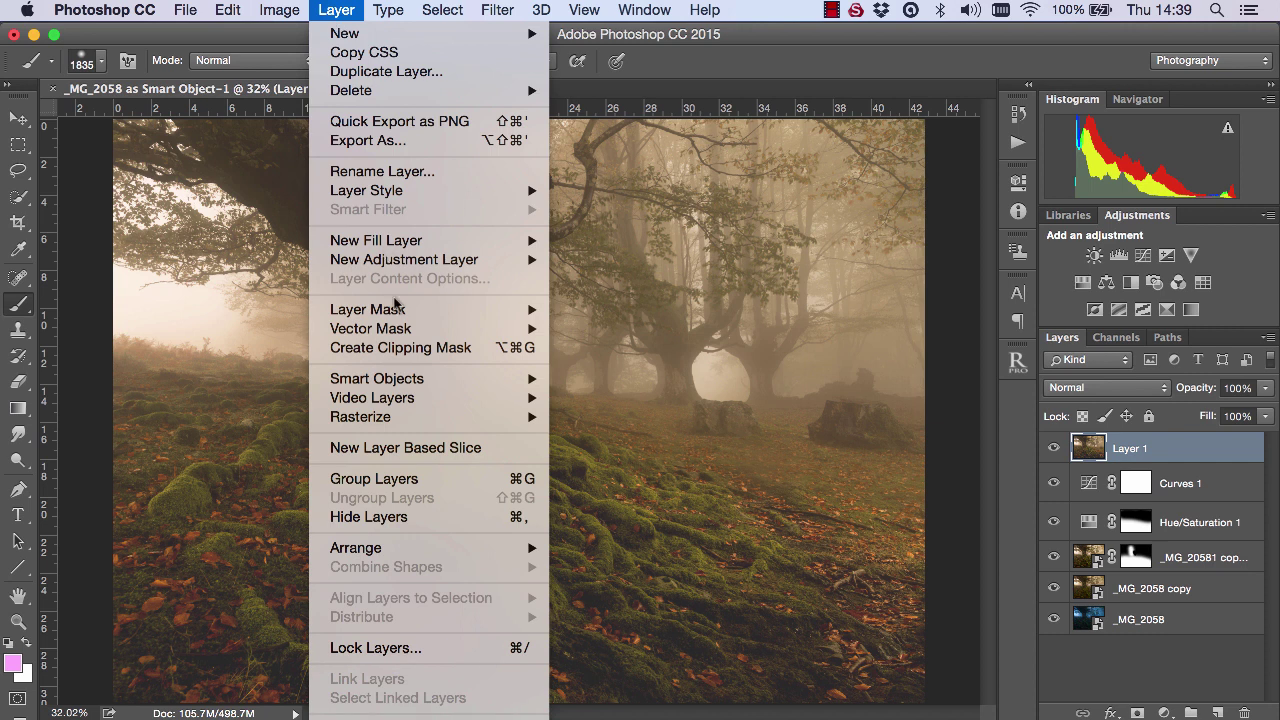
pyautogui.moveTo(446, 386)
pyautogui.click(630, 380)
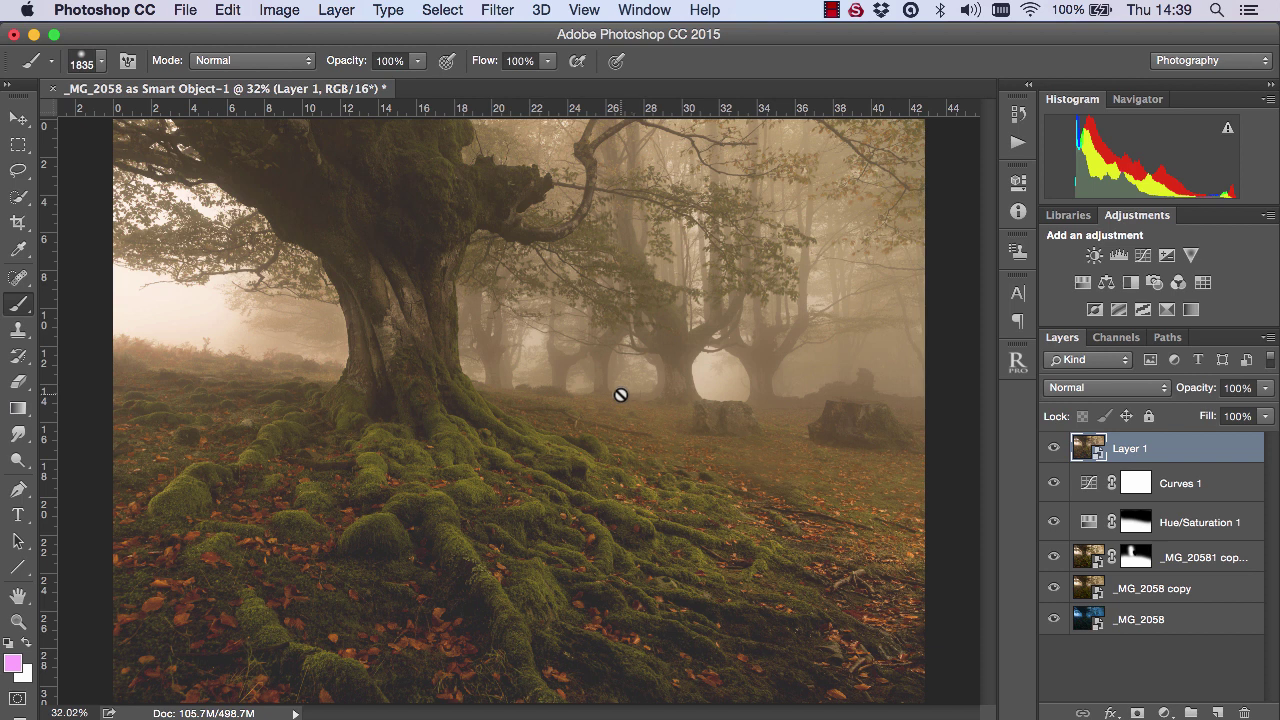
pyautogui.click(505, 12)
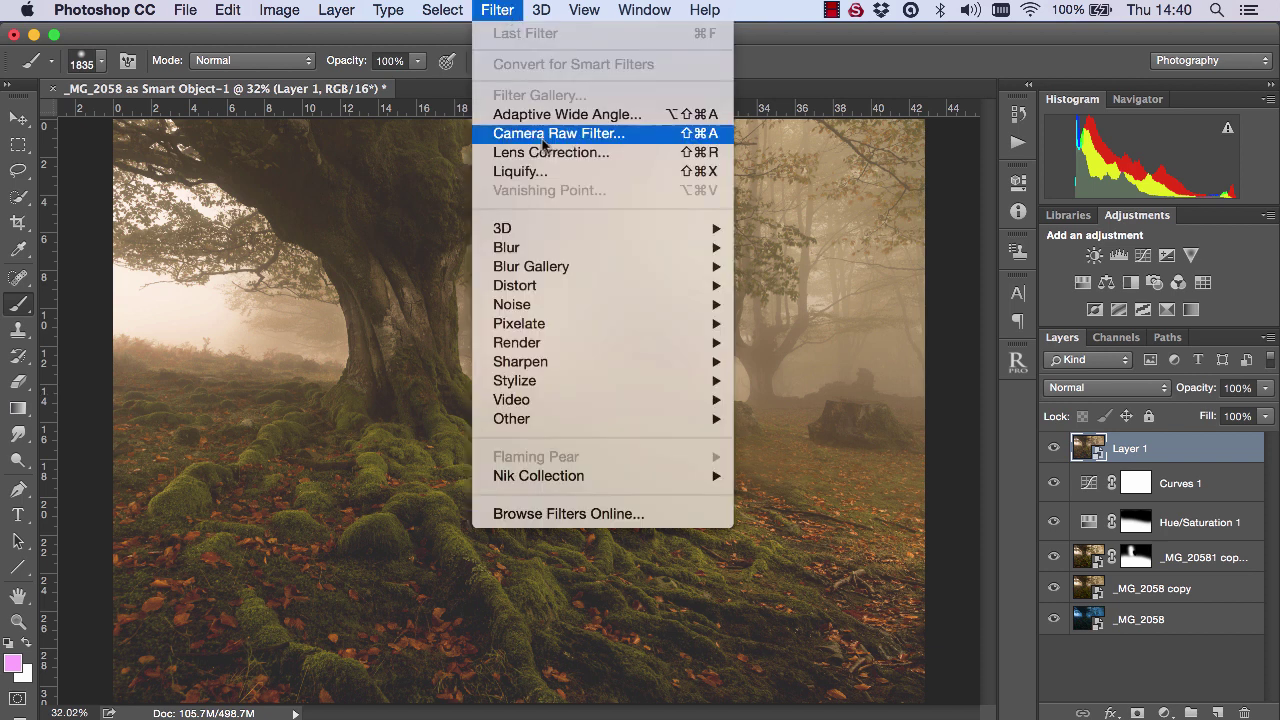
pyautogui.moveTo(588, 249)
pyautogui.click(790, 324)
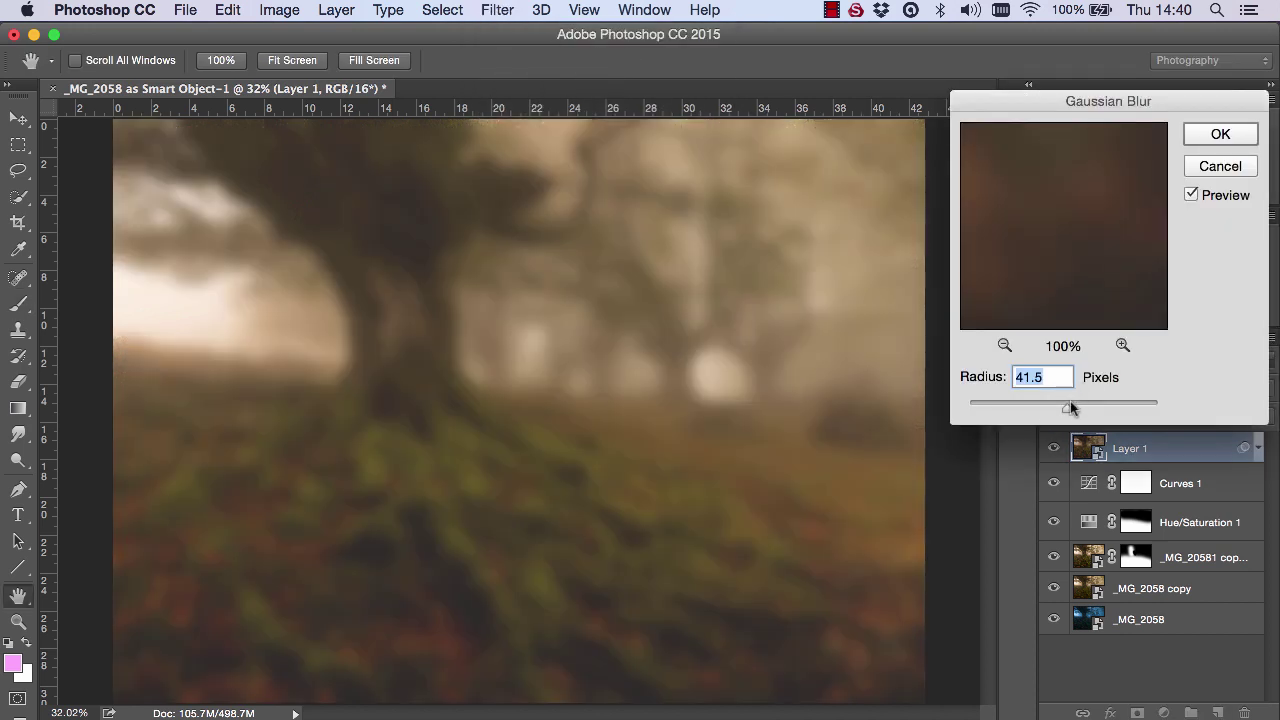
pyautogui.click(1204, 137)
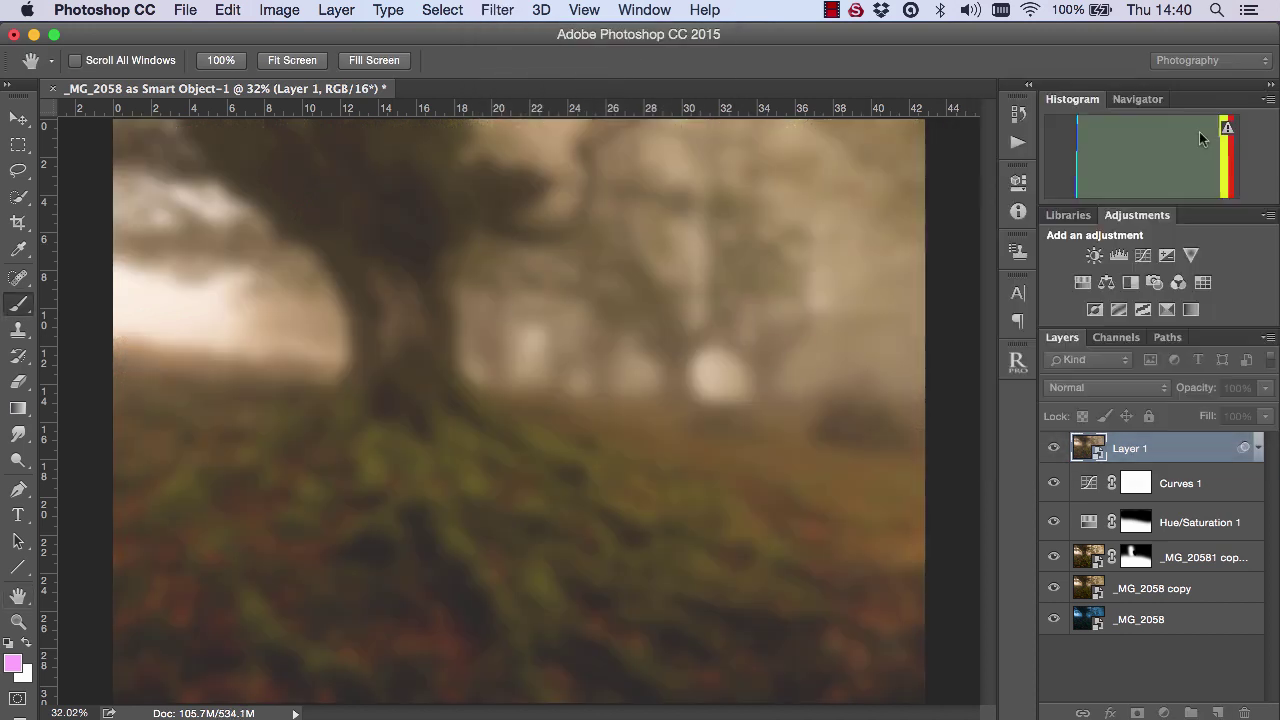
# - Apply a Levels smart filter to Layer 1 with white input 189 and black input 2
pyautogui.click(266, 11)
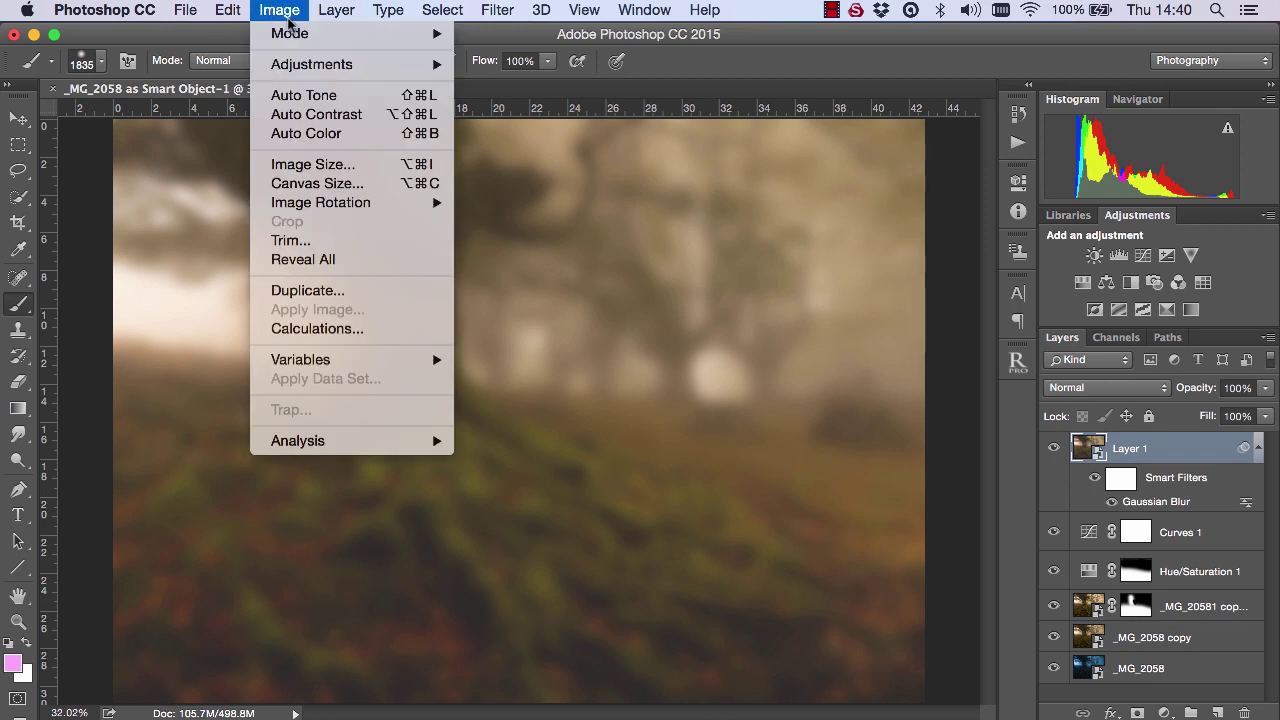
pyautogui.moveTo(385, 66)
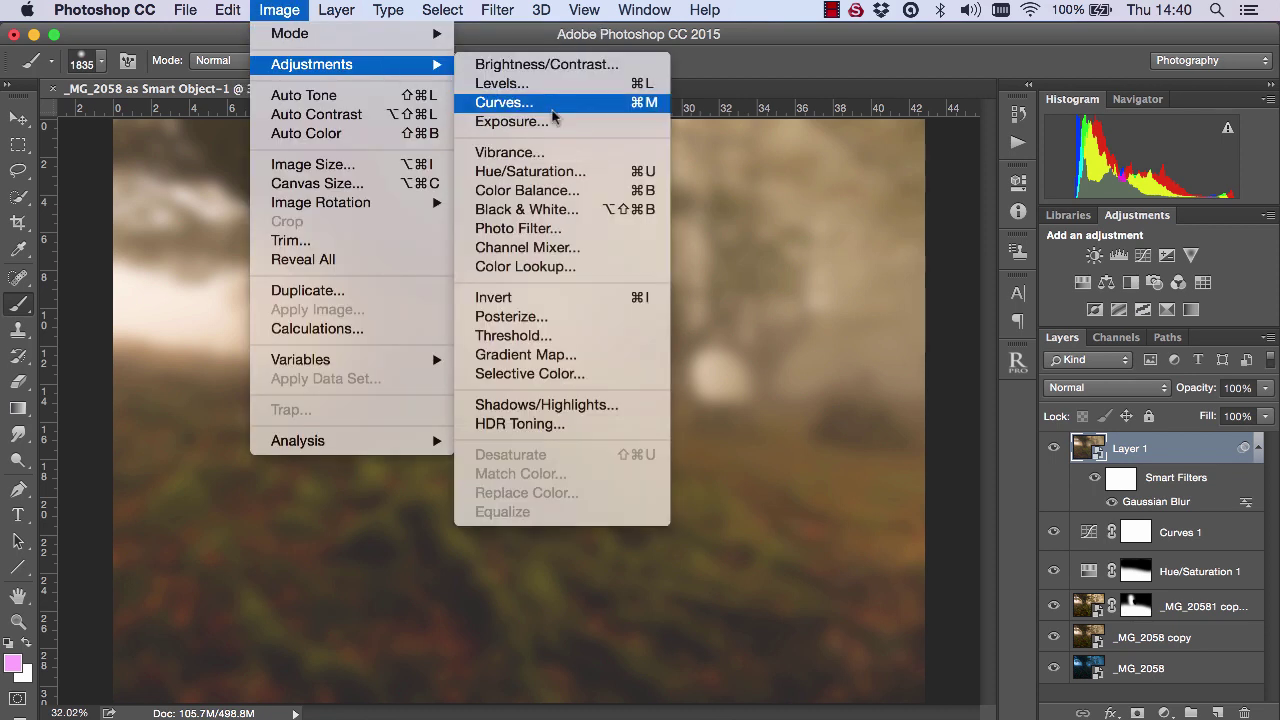
pyautogui.click(549, 84)
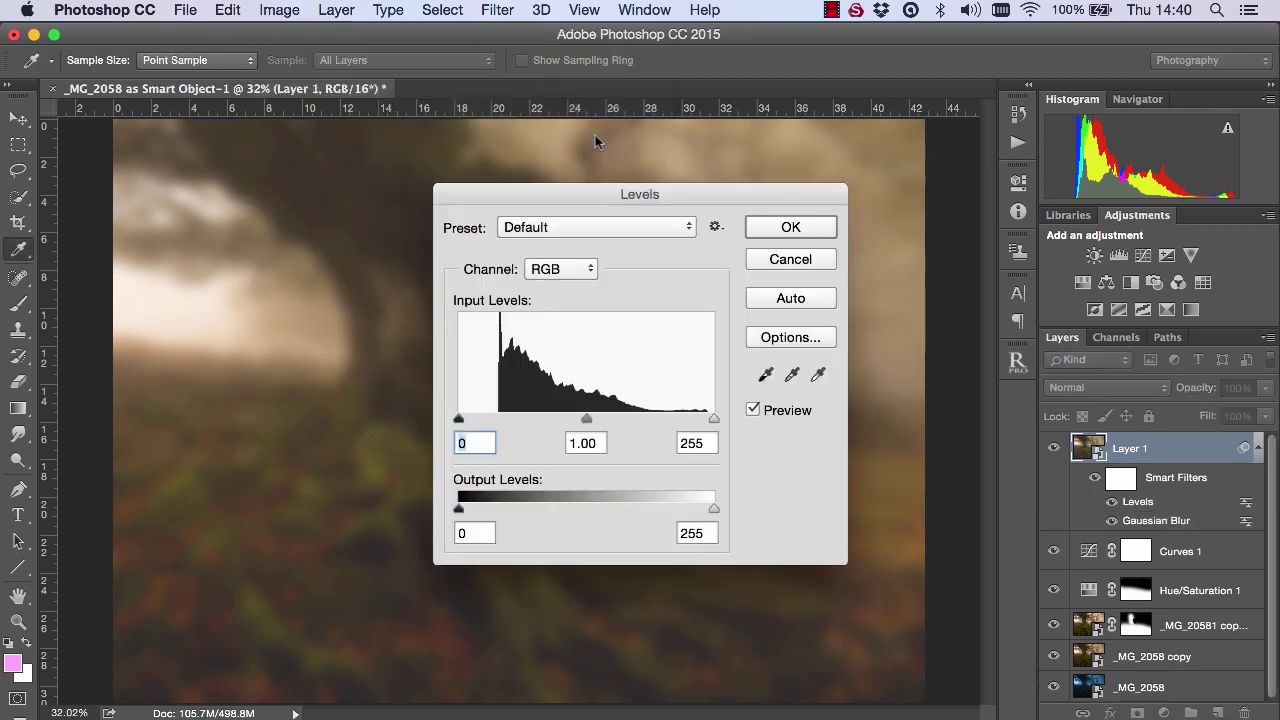
pyautogui.moveTo(713, 418); pyautogui.dragTo(646, 418)
pyautogui.moveTo(458, 419); pyautogui.dragTo(469, 421)
pyautogui.click(788, 228)
# - Lower Layer 1's opacity to 10% and zoom in on the mossy tree roots
pyautogui.press('b')
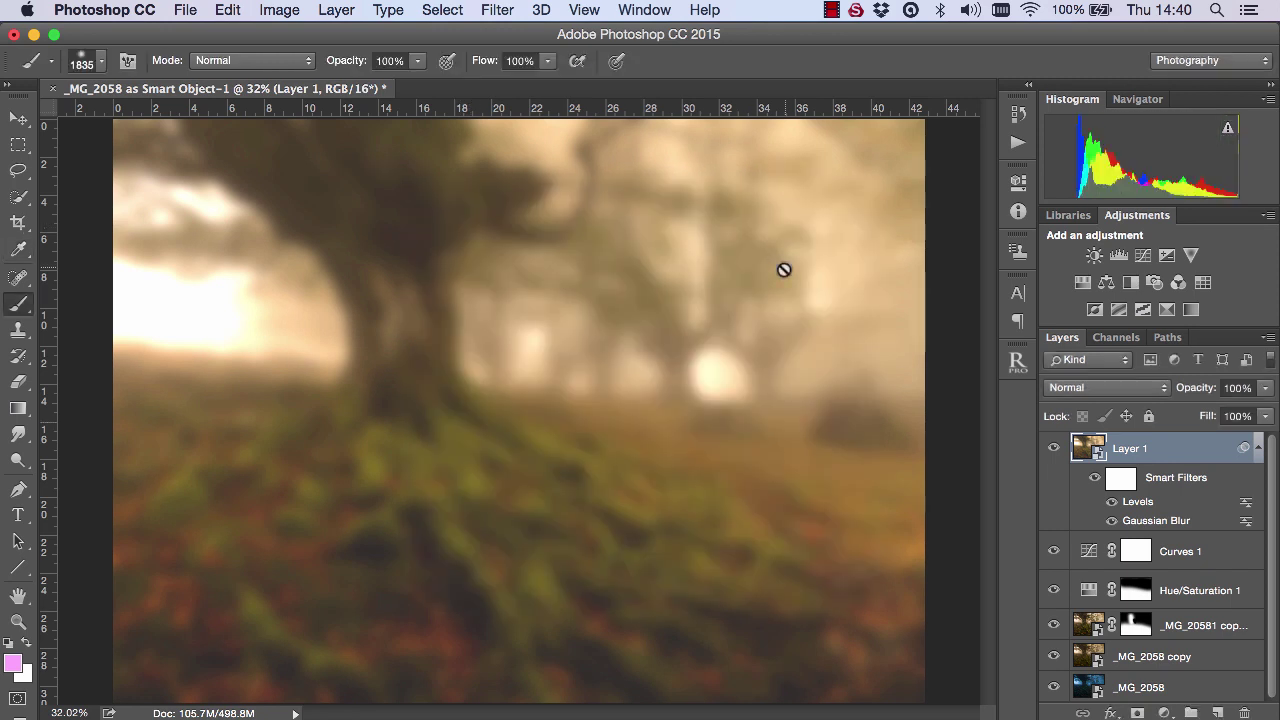
pyautogui.moveTo(1195, 390); pyautogui.dragTo(1108, 390)
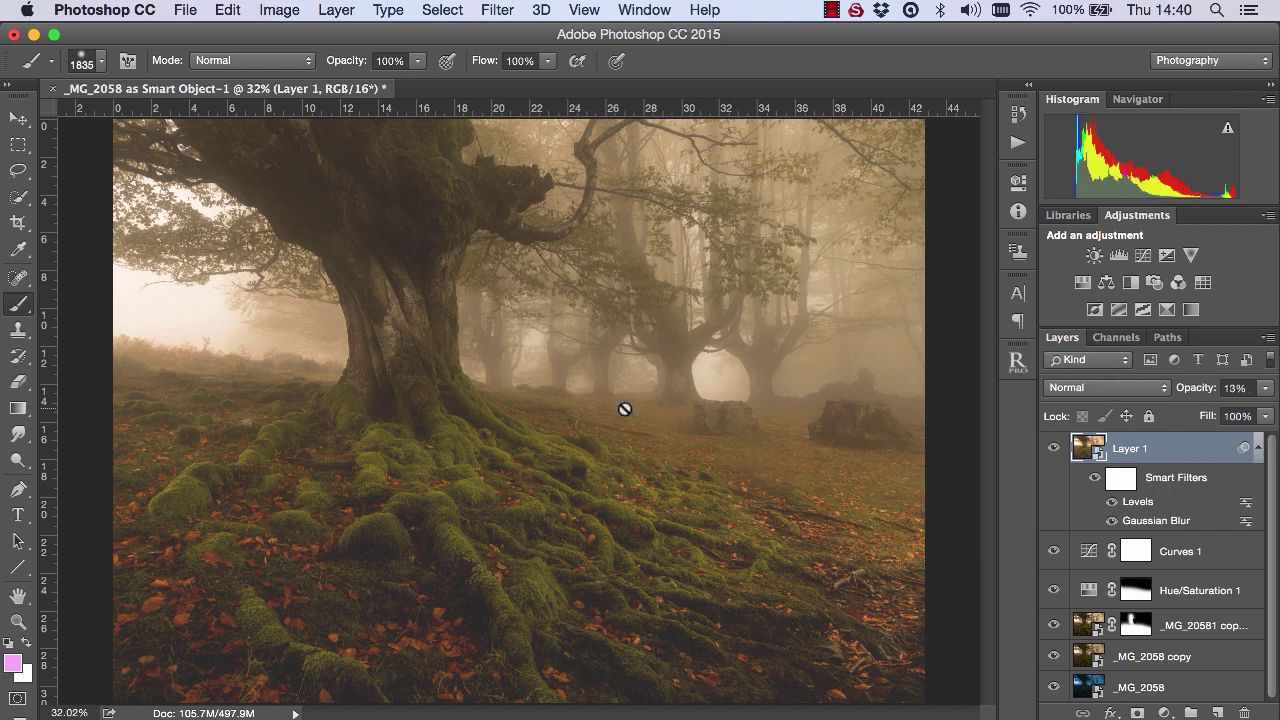
pyautogui.click(18, 622)
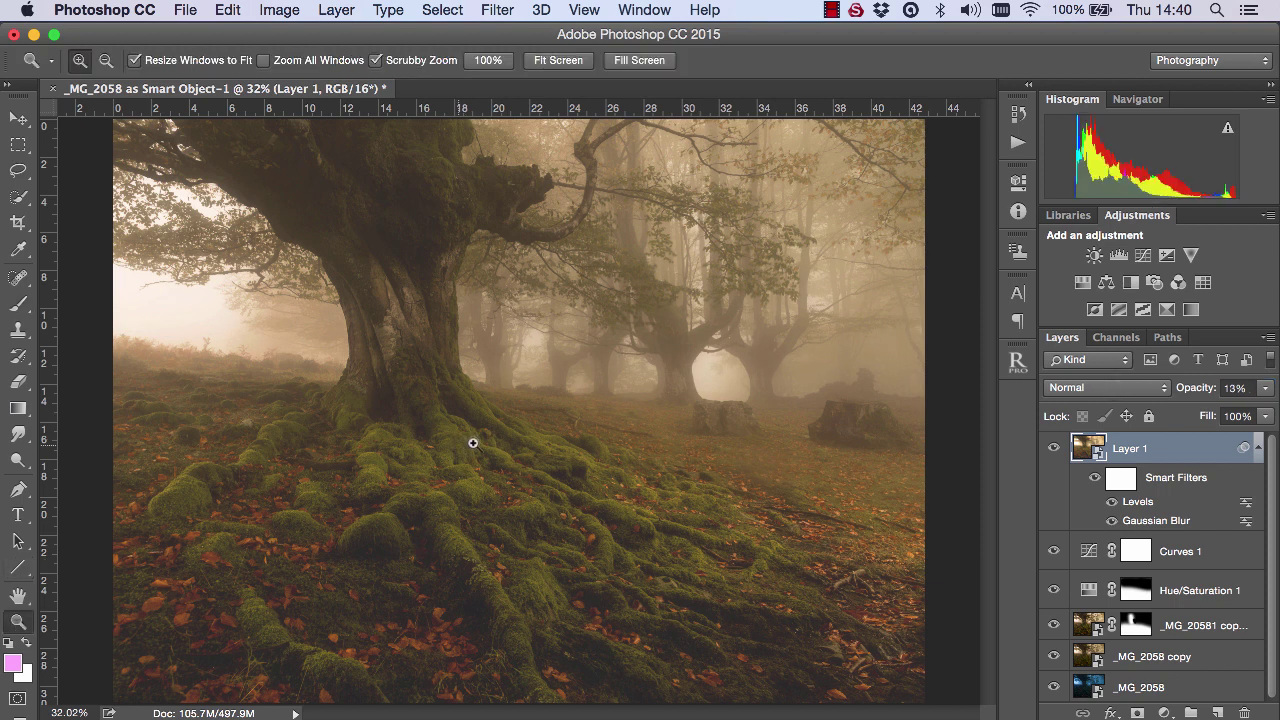
pyautogui.moveTo(491, 443); pyautogui.dragTo(554, 451)
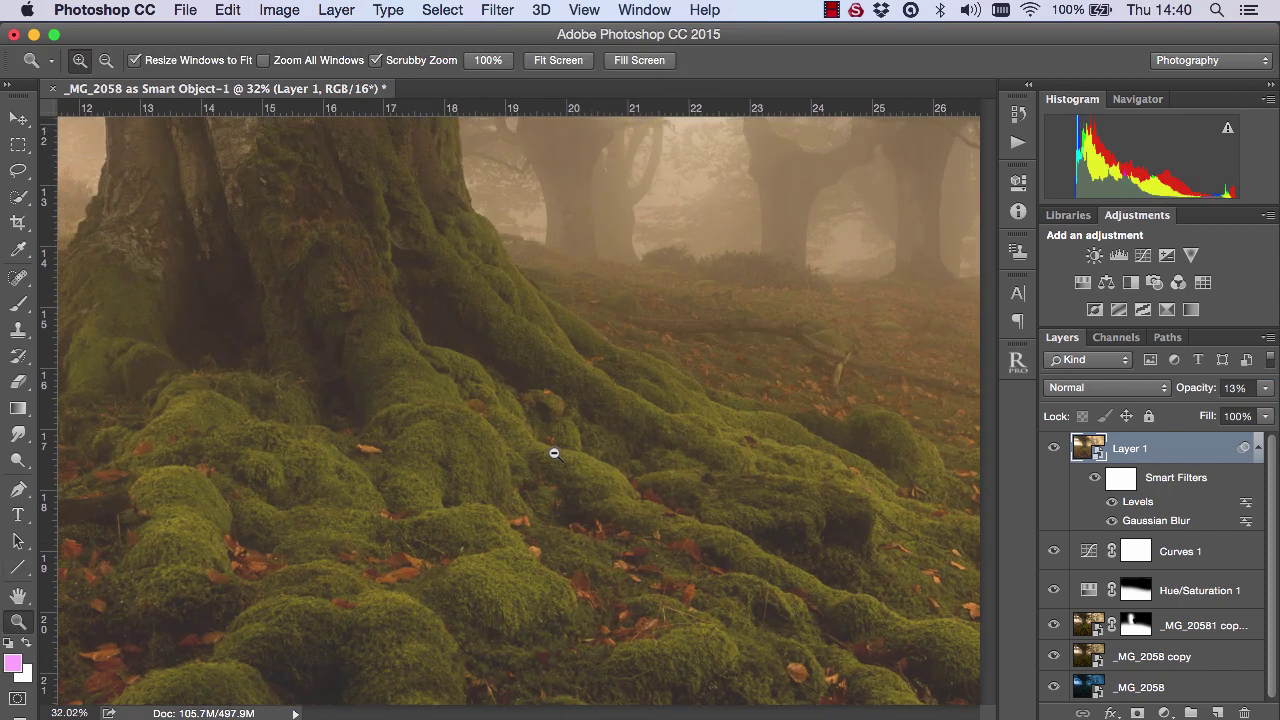
# - Compare the glow layer on and off, then raise its opacity to 19% and fit the view
pyautogui.click(1054, 450)
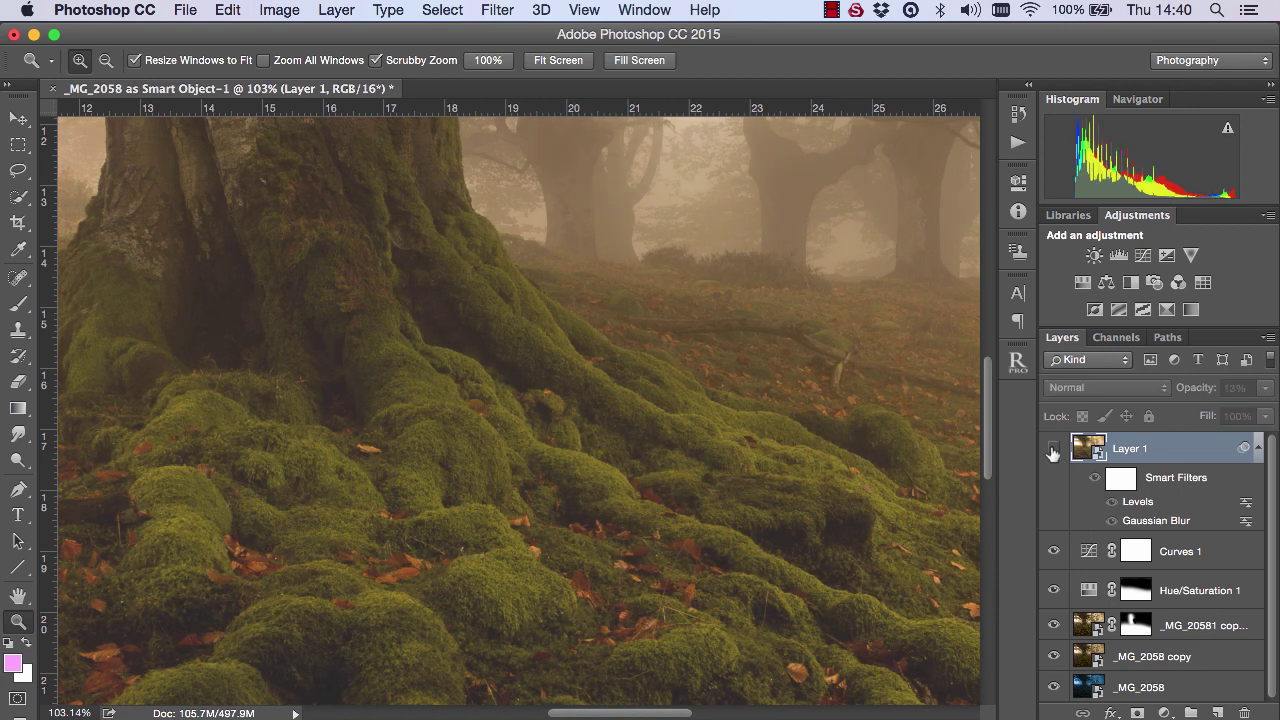
pyautogui.click(1053, 450)
pyautogui.click(1053, 450)
pyautogui.click(1053, 450)
pyautogui.click(1053, 450)
pyautogui.click(1053, 450)
pyautogui.moveTo(1189, 396)
pyautogui.mouseDown()
pyautogui.moveTo(1202, 396)
pyautogui.moveTo(1186, 394)
pyautogui.mouseUp()
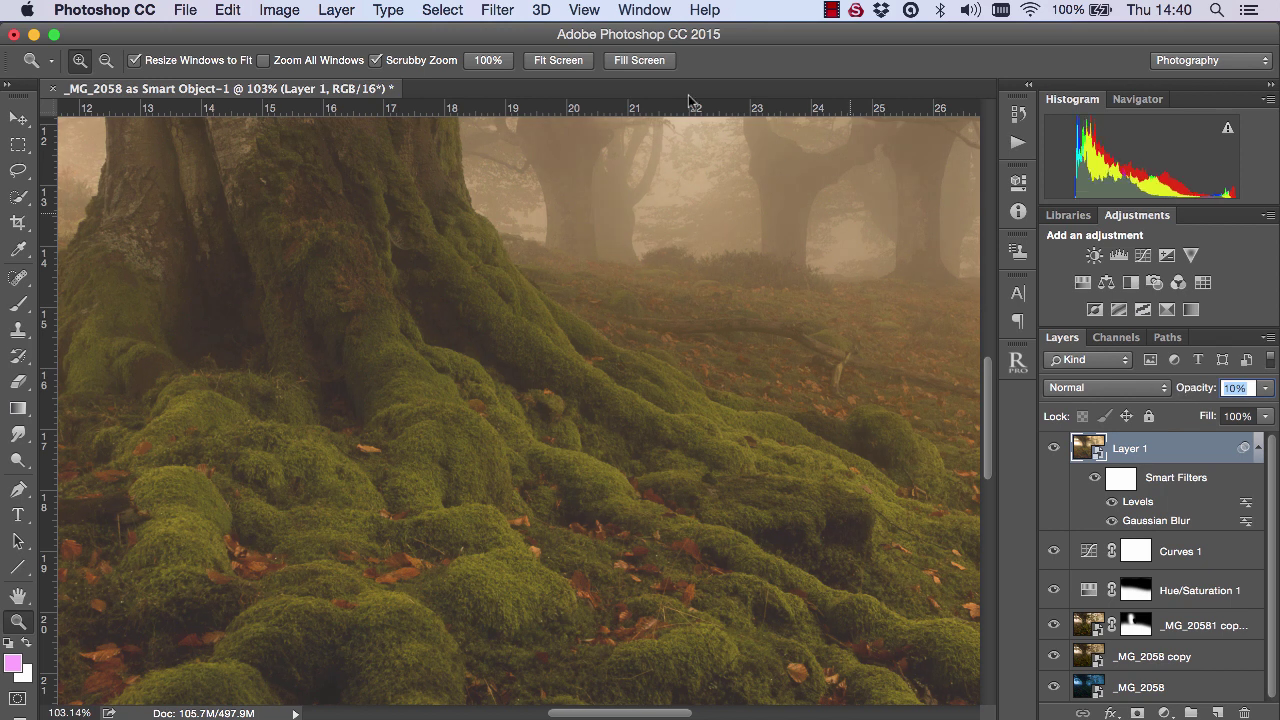
pyautogui.click(558, 60)
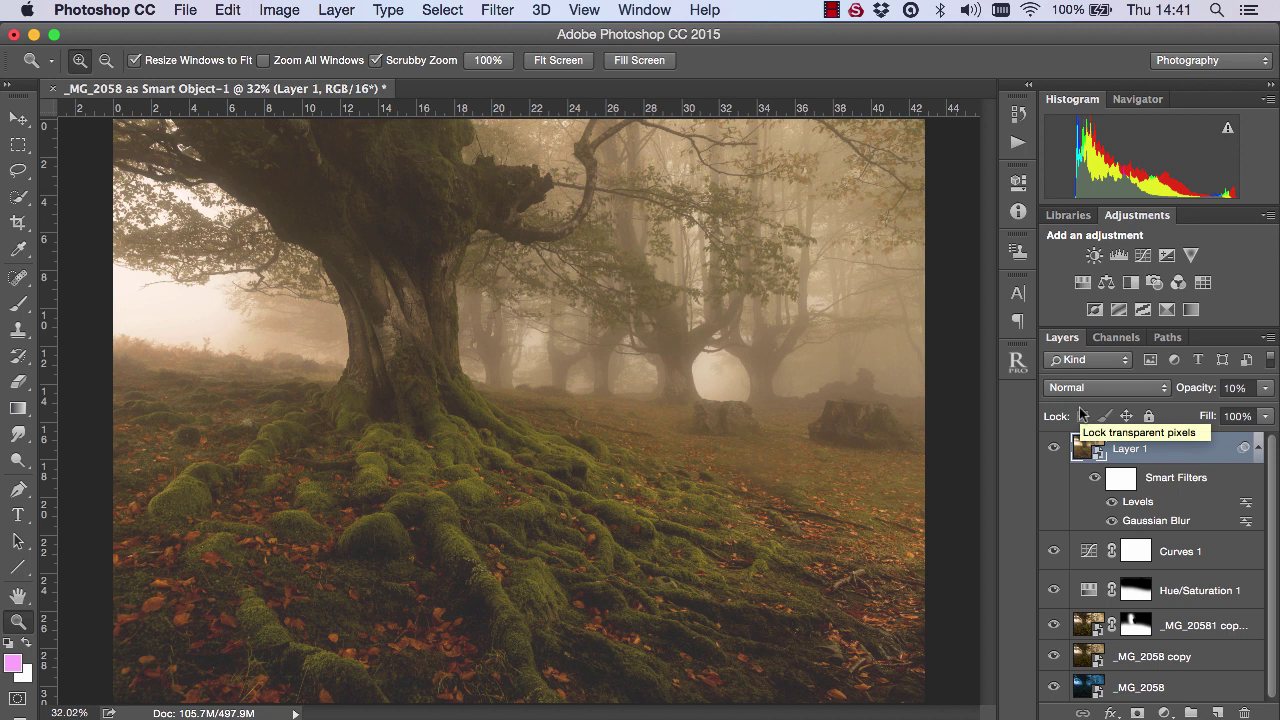
# - Add a Curves layer lifting the midtones, then invert its mask to hide the brightening
pyautogui.click(1142, 256)
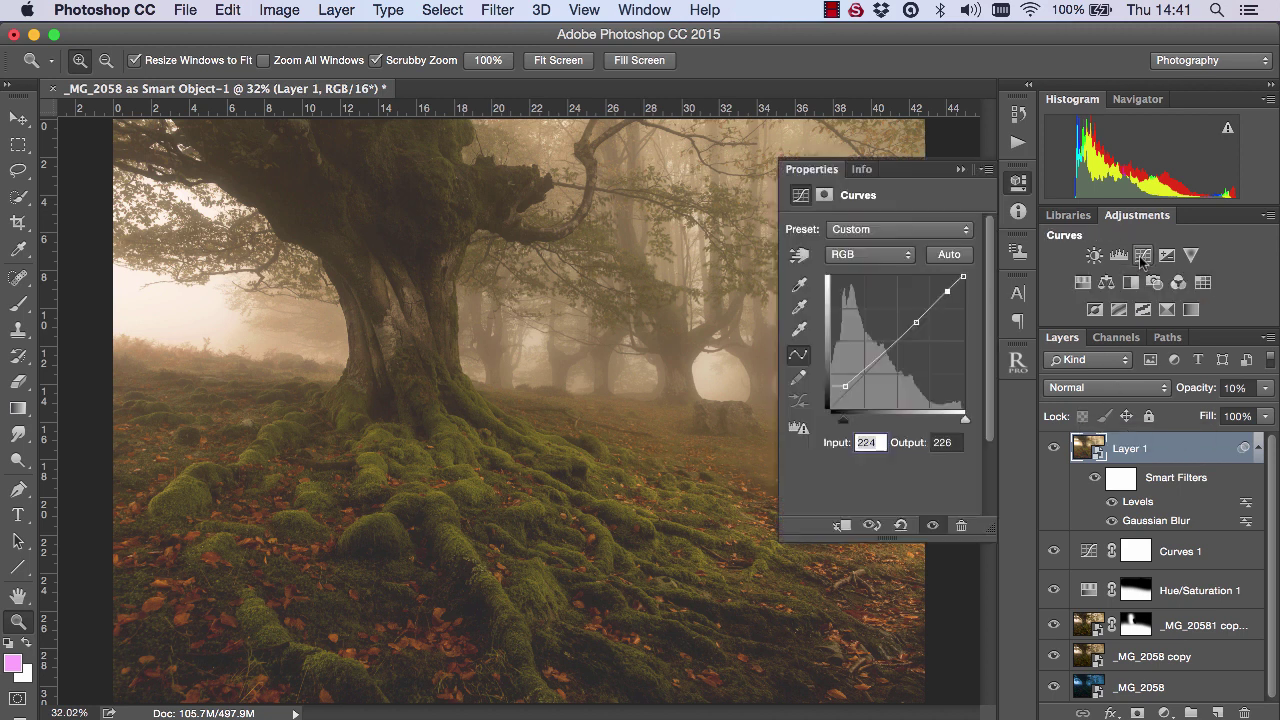
pyautogui.click(918, 325)
pyautogui.moveTo(918, 325); pyautogui.dragTo(916, 318)
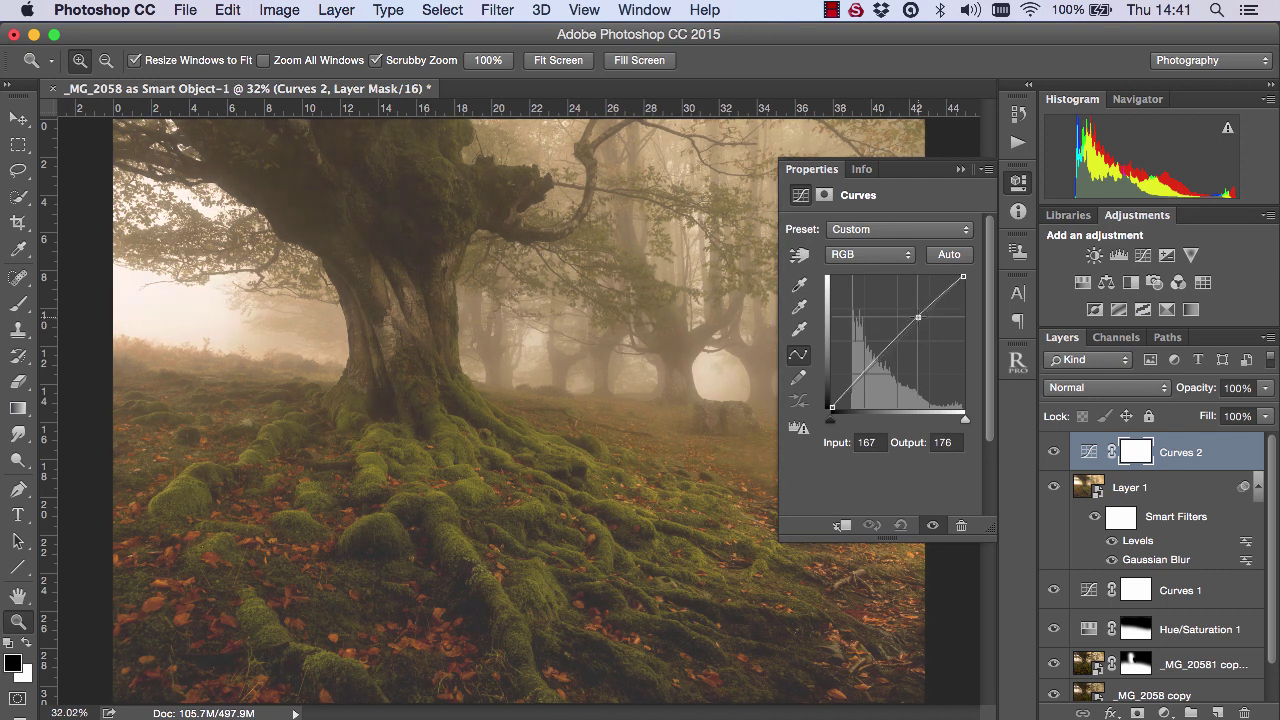
pyautogui.click(960, 170)
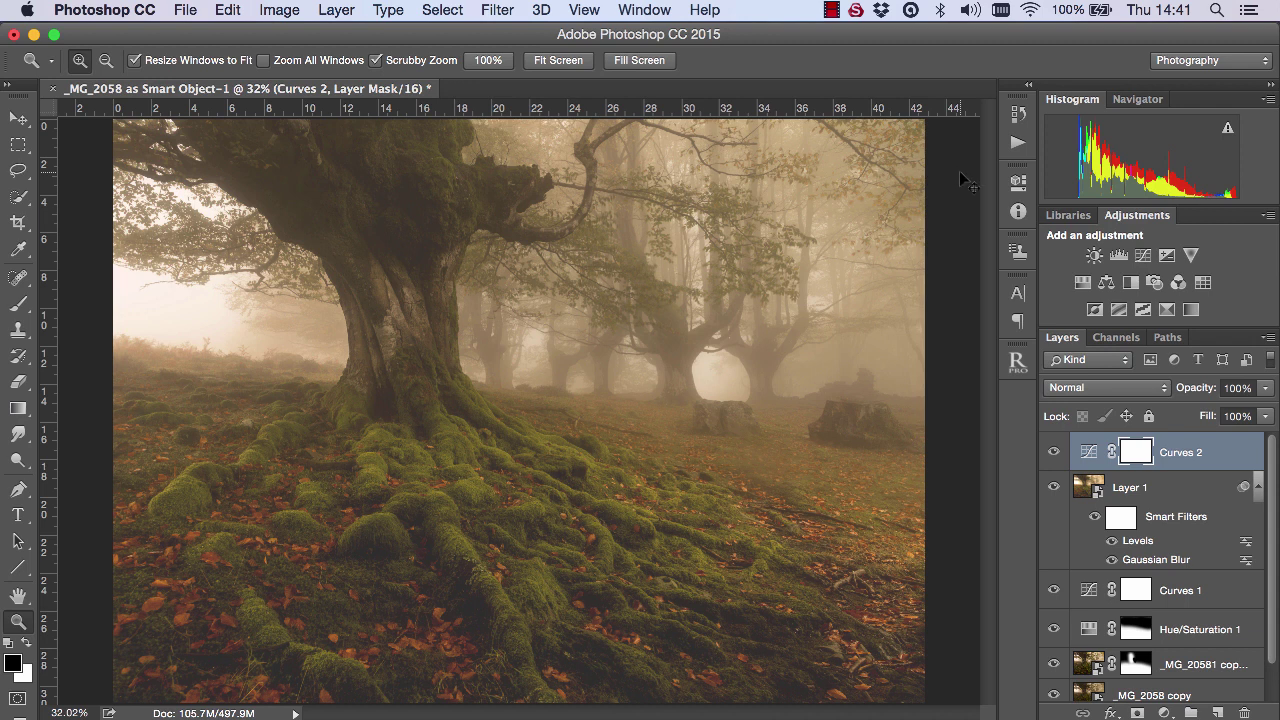
pyautogui.press('super+i')
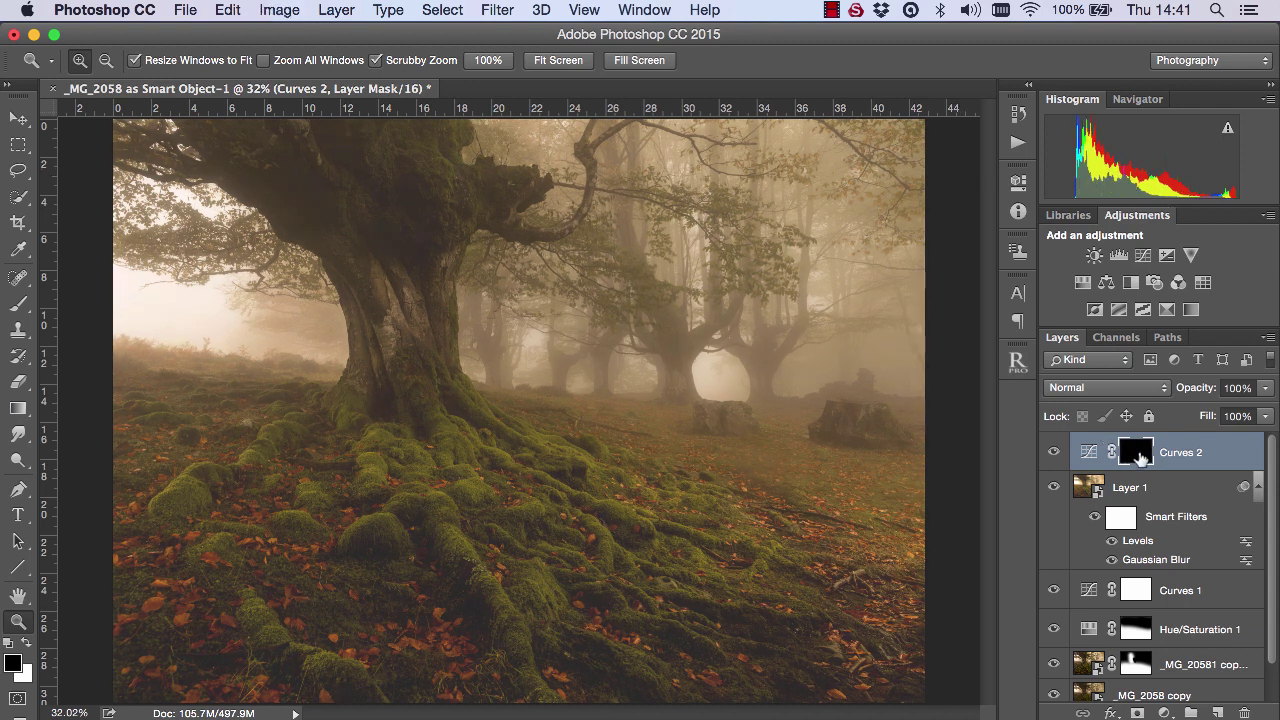
# - Paint white with a roughly 3162 px brush over the central trunk and roots
pyautogui.click(18, 303)
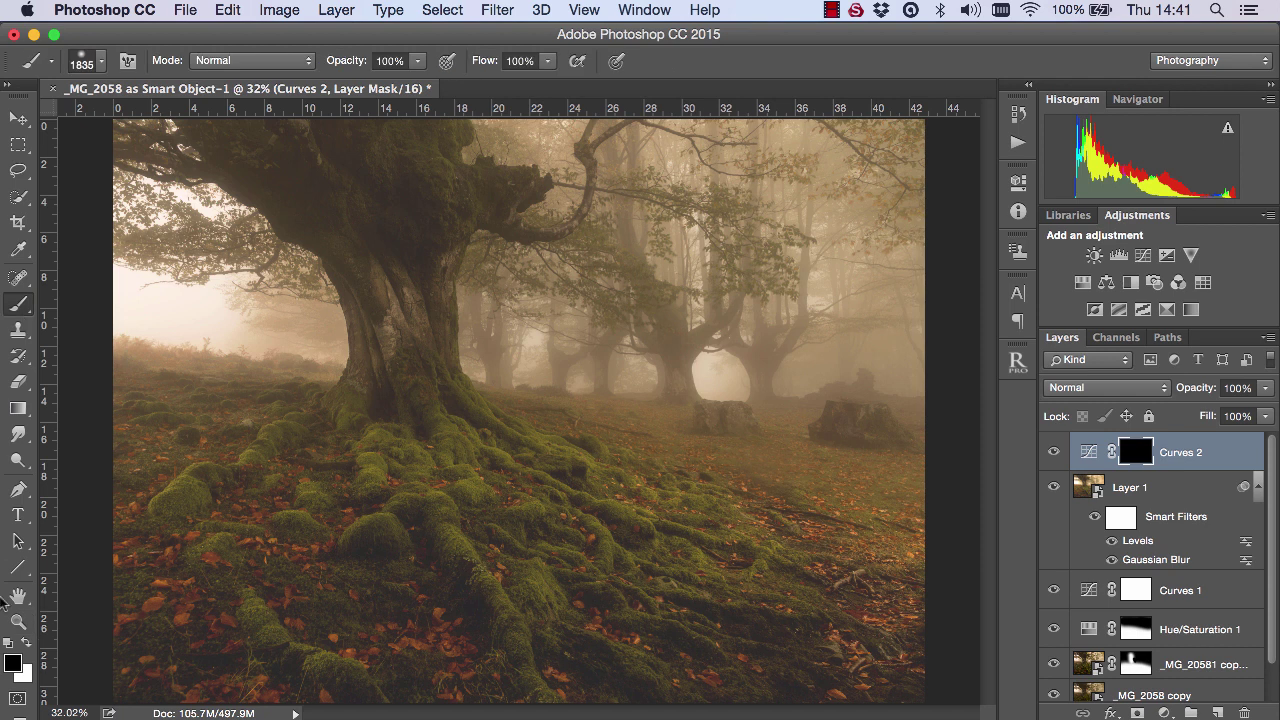
pyautogui.click(27, 643)
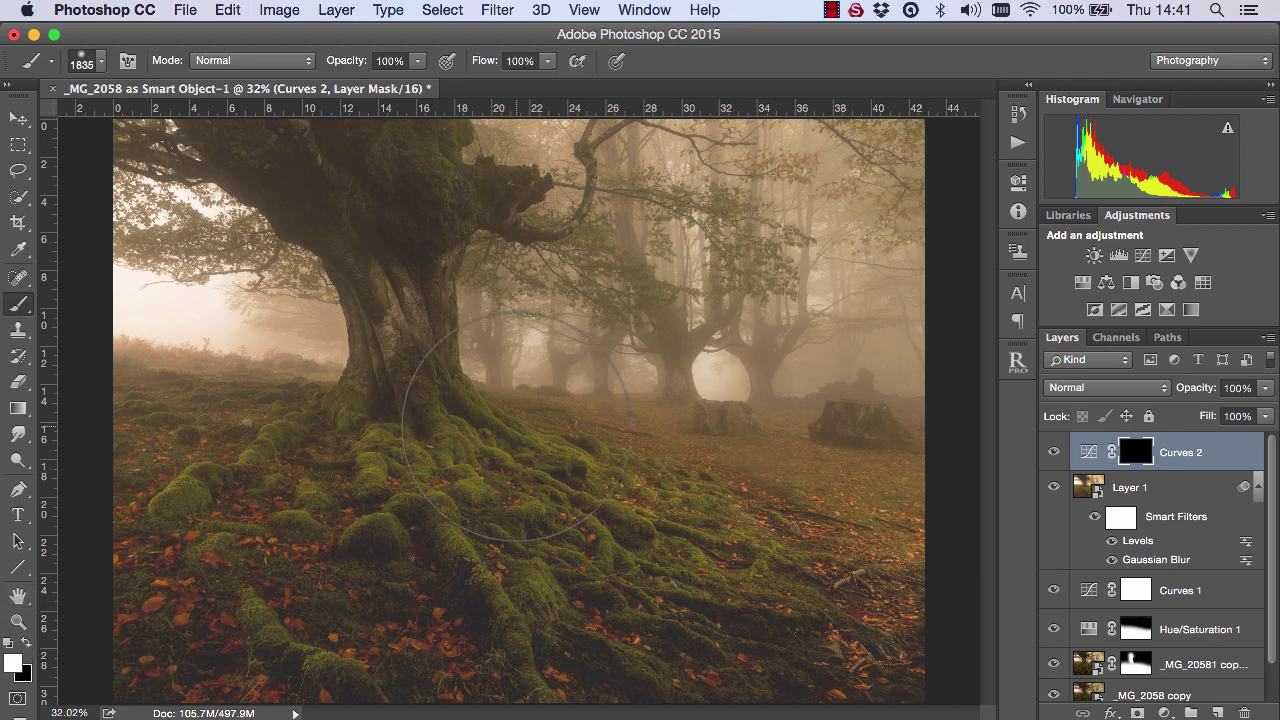
pyautogui.keyDown('ctrl'); pyautogui.keyDown('alt'); pyautogui.click(545, 437); pyautogui.keyUp('alt'); pyautogui.keyUp('ctrl')
pyautogui.moveTo(545, 437); pyautogui.dragTo(737, 491)
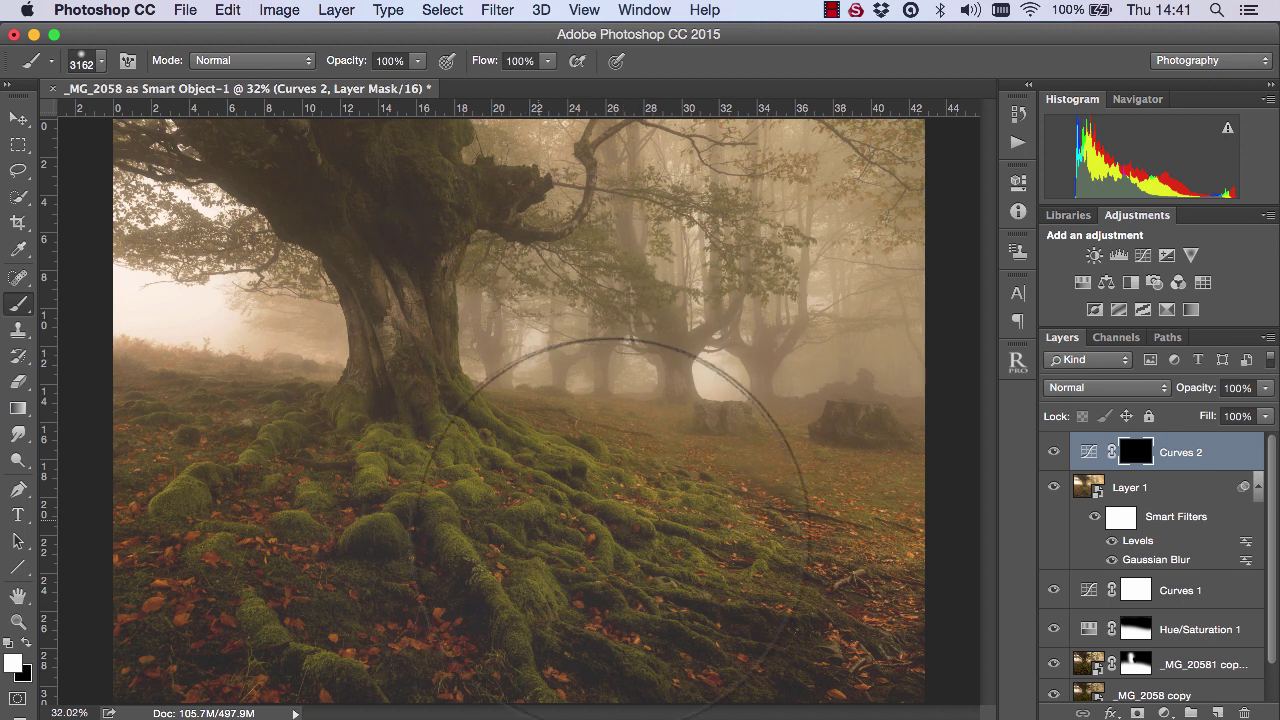
pyautogui.moveTo(579, 378)
pyautogui.mouseDown()
pyautogui.moveTo(551, 309)
pyautogui.moveTo(573, 519)
pyautogui.moveTo(571, 479)
pyautogui.moveTo(511, 399)
pyautogui.moveTo(569, 444)
pyautogui.moveTo(544, 492)
pyautogui.moveTo(544, 444)
pyautogui.moveTo(566, 431)
pyautogui.moveTo(588, 463)
pyautogui.moveTo(516, 422)
pyautogui.moveTo(512, 412)
pyautogui.moveTo(542, 417)
pyautogui.moveTo(529, 399)
pyautogui.moveTo(502, 397)
pyautogui.moveTo(494, 362)
pyautogui.moveTo(599, 447)
pyautogui.moveTo(524, 420)
pyautogui.mouseUp()
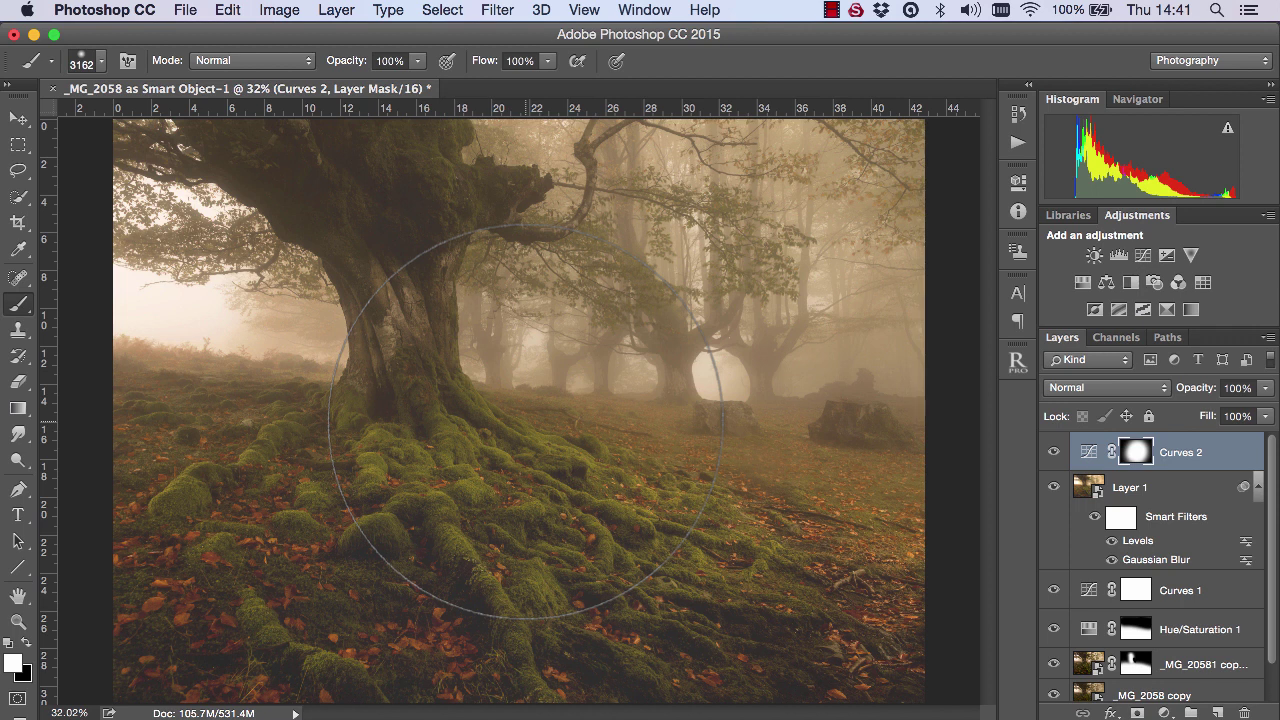
# - Duplicate Curves 2, invert the copy's mask, and pull its curve down to darken the edges
pyautogui.press('super+j')
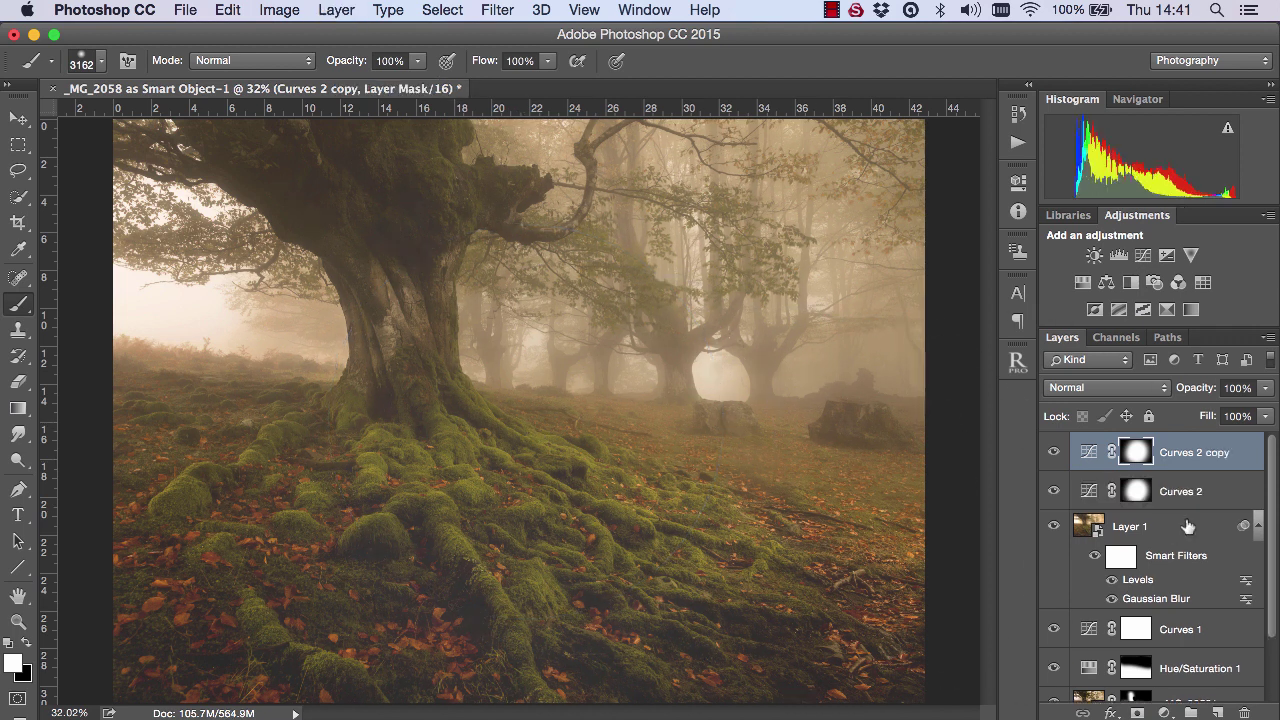
pyautogui.press('super+i')
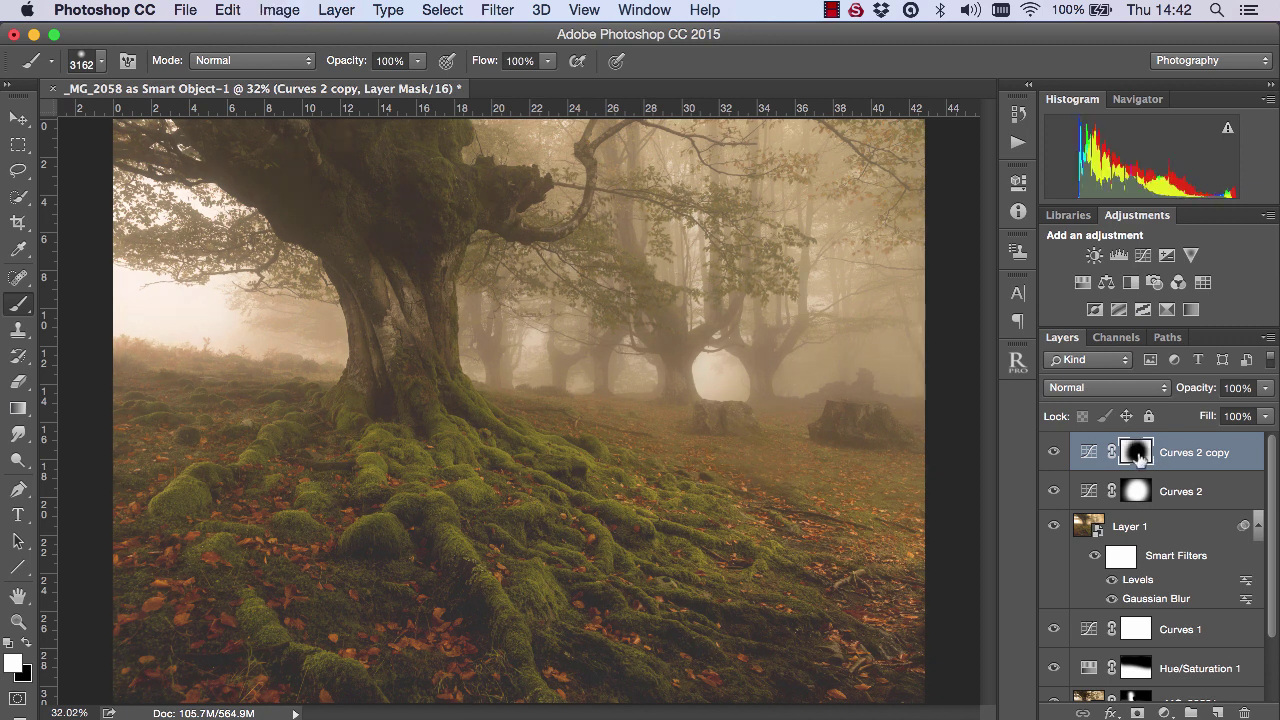
pyautogui.doubleClick(1088, 452)
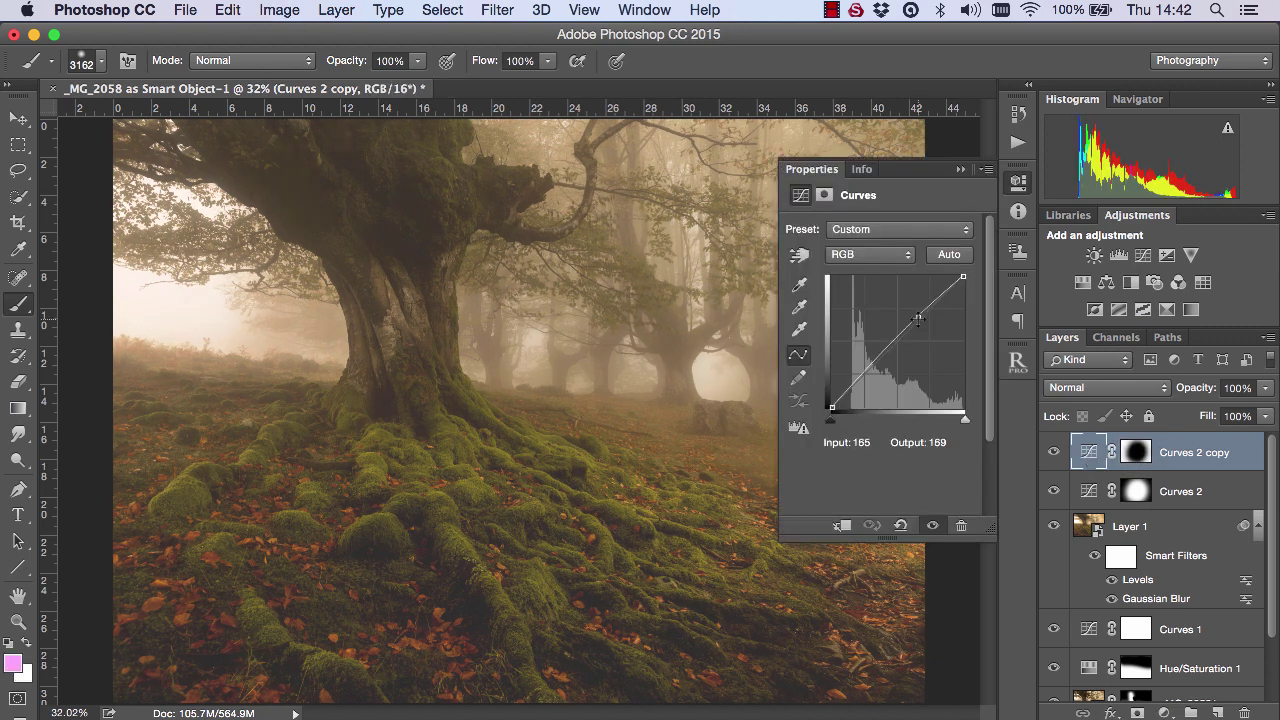
pyautogui.moveTo(918, 319); pyautogui.dragTo(928, 319)
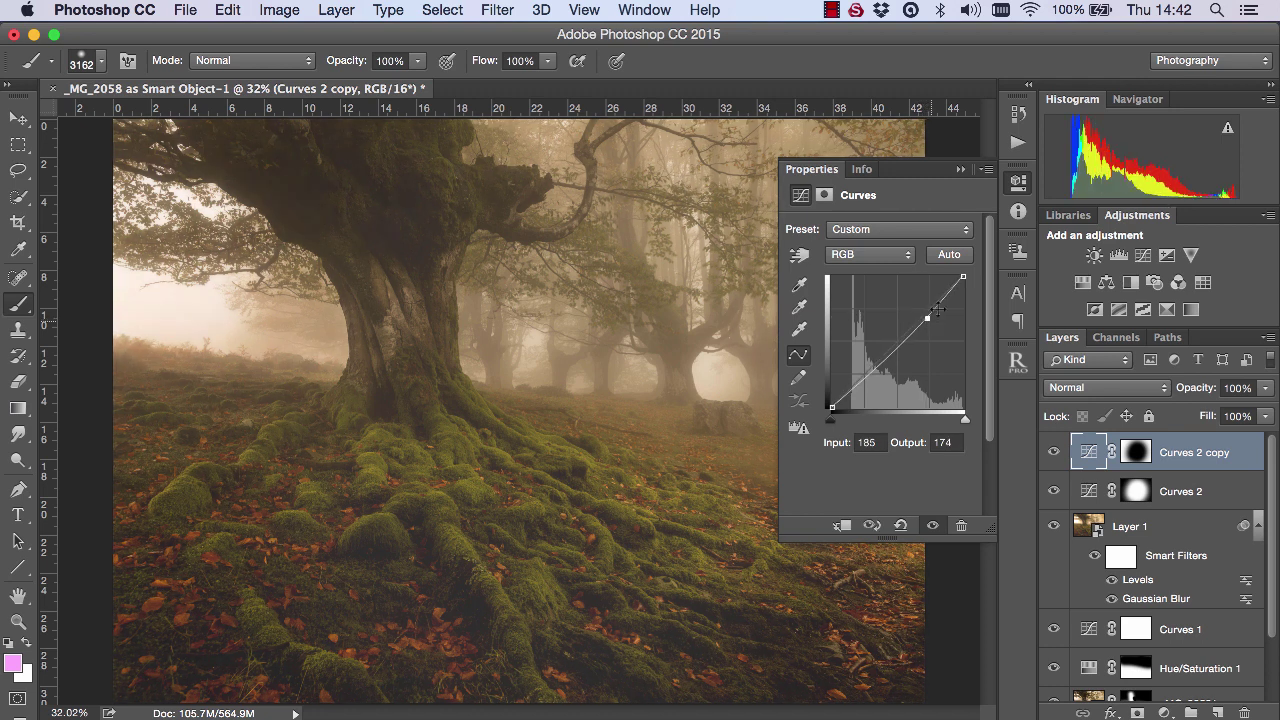
pyautogui.click(959, 170)
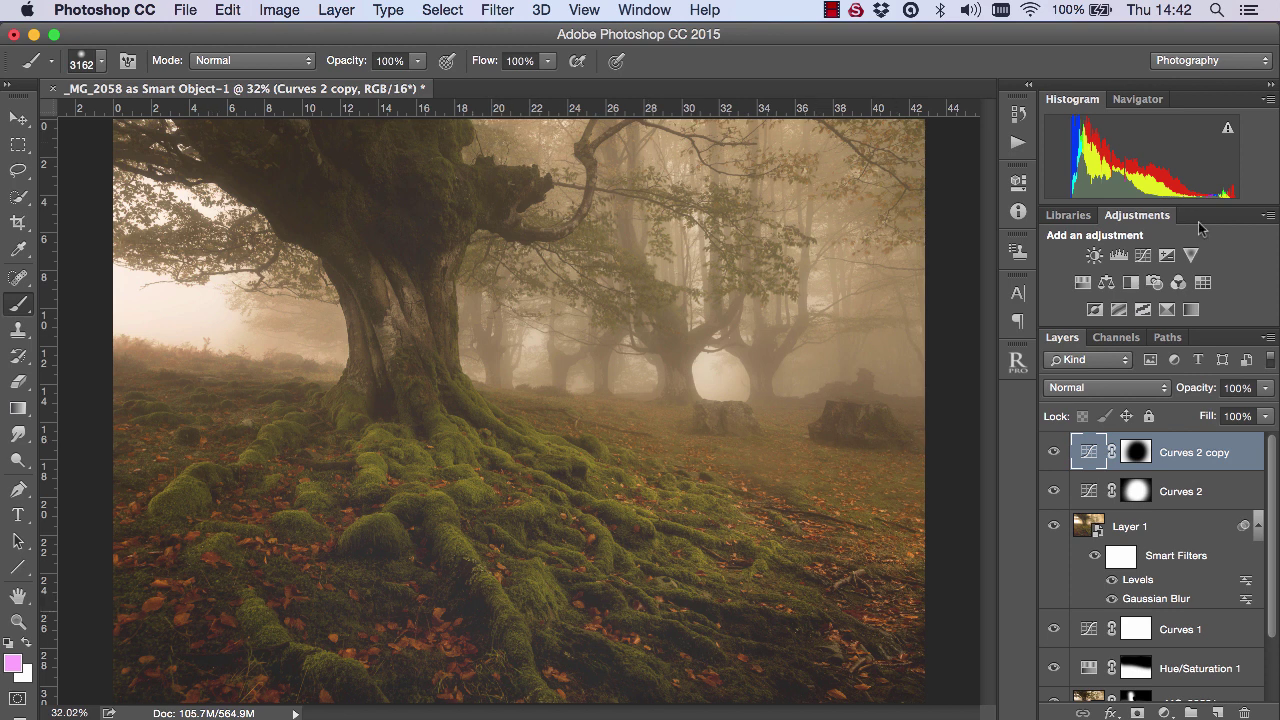
# - Group both Curves layers into Group 1 and toggle its visibility to compare
pyautogui.keyDown('shift'); pyautogui.click(1203, 494); pyautogui.keyUp('shift')
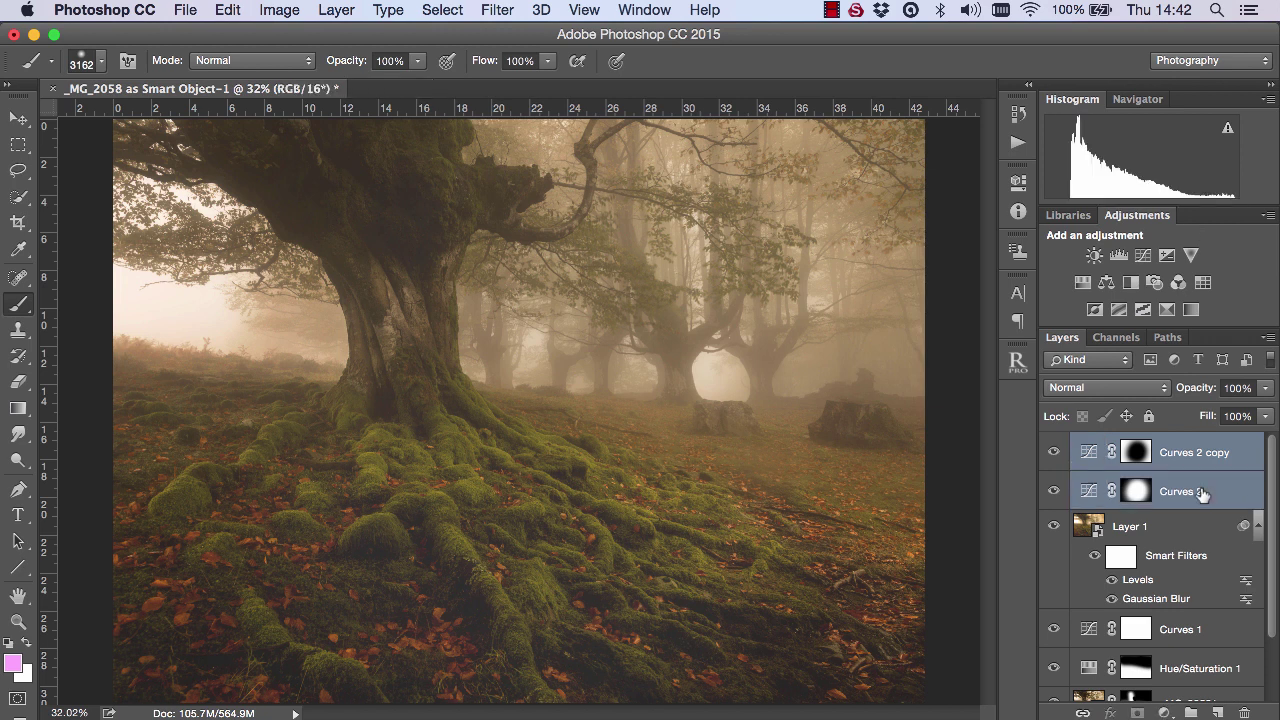
pyautogui.hotkey('ctrl', 'g')
pyautogui.click(1055, 444)
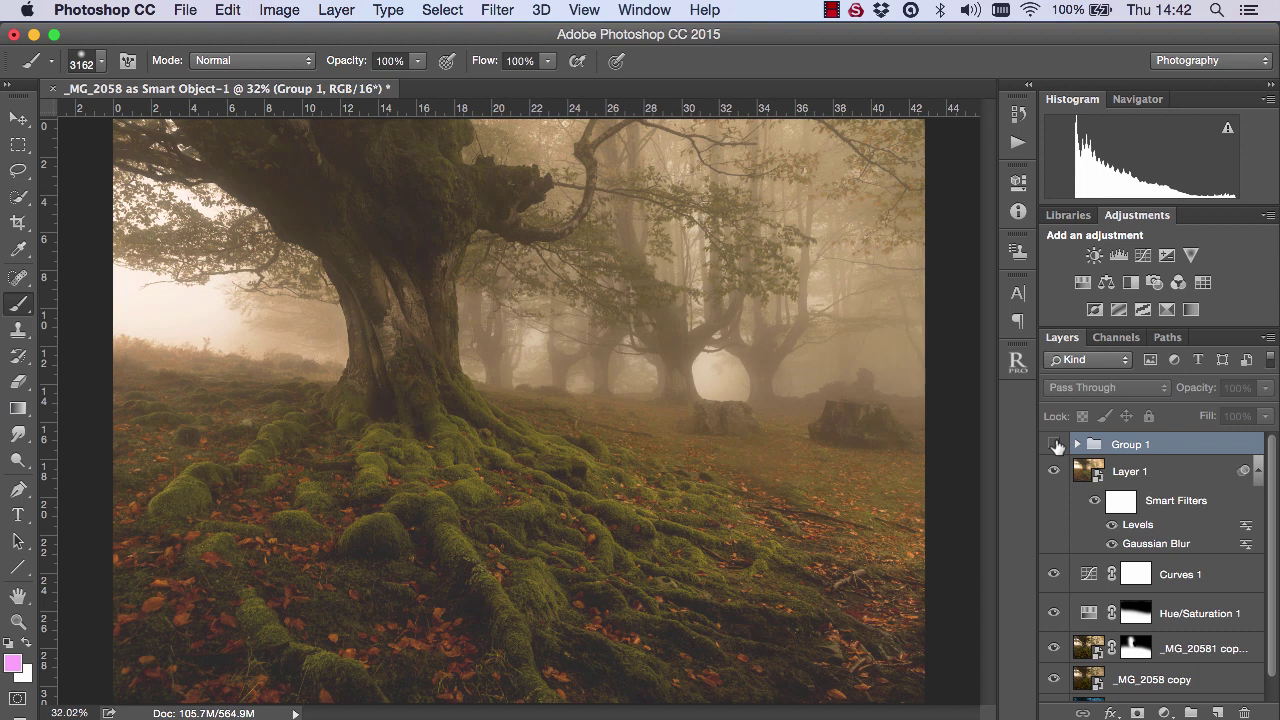
pyautogui.click(1055, 444)
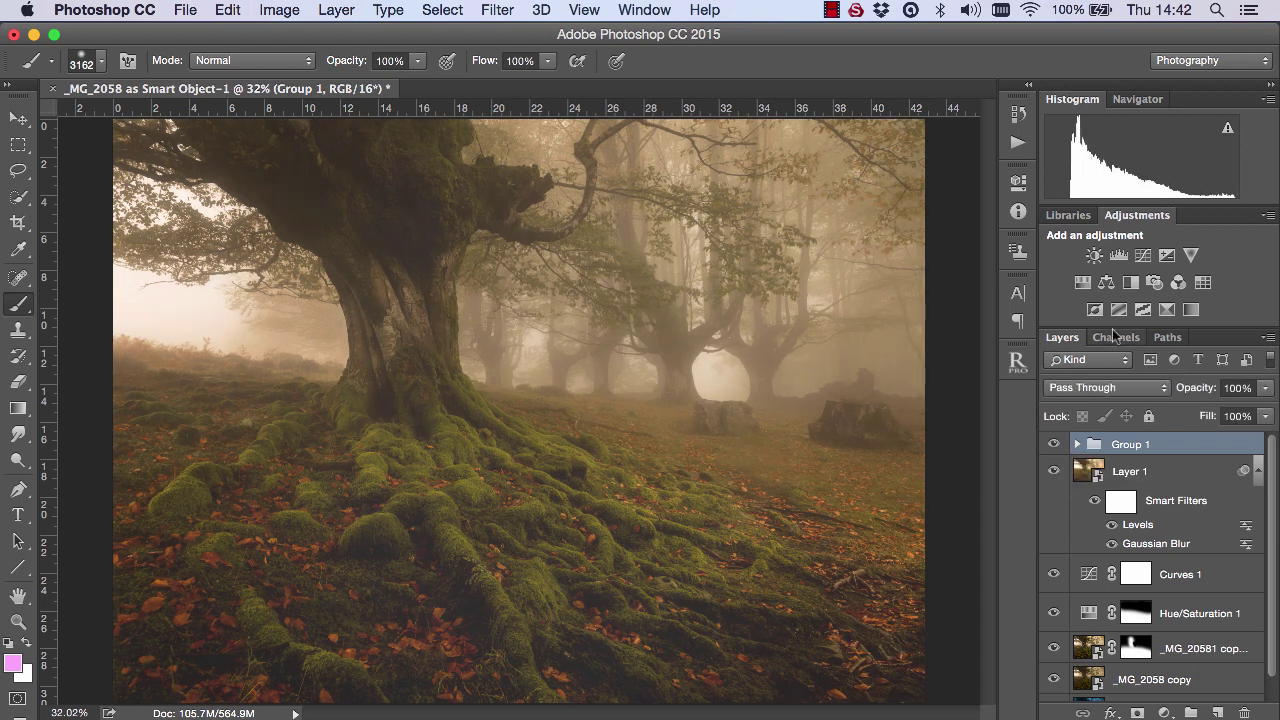
# - Add a Curves 3 layer darkening midtones 72→60 while keeping highlights at 202→205
pyautogui.click(1140, 257)
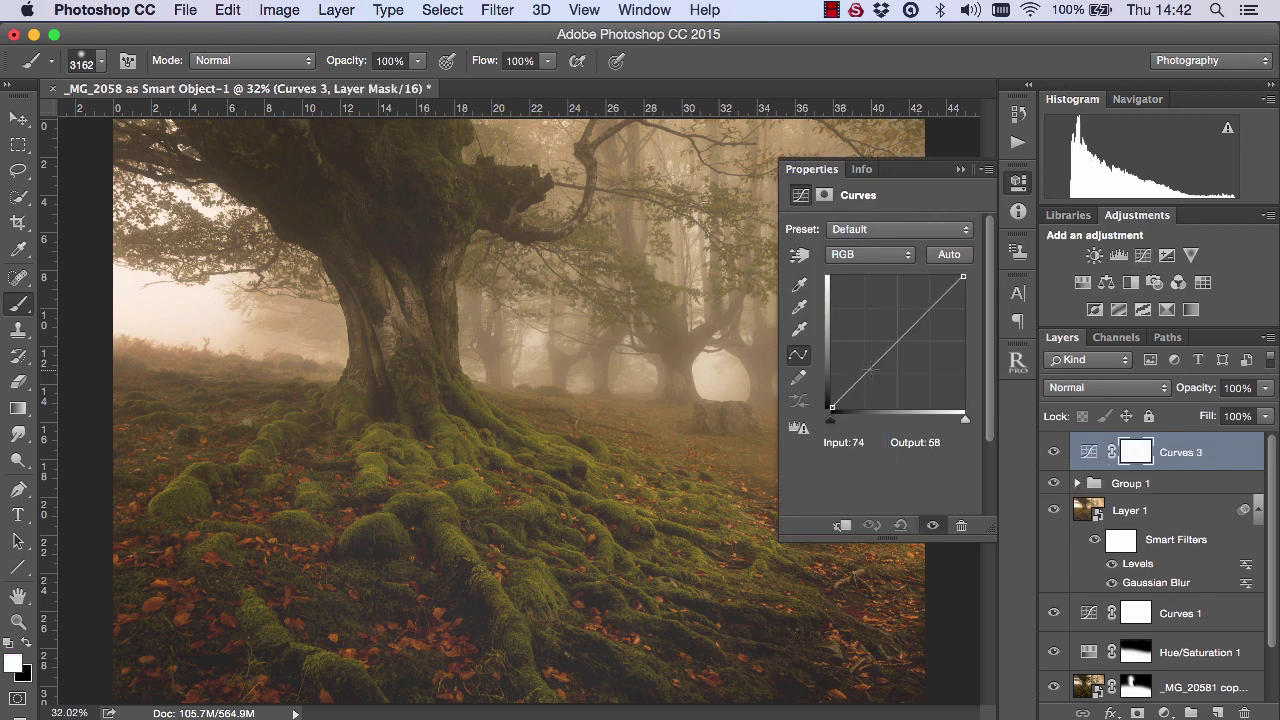
pyautogui.moveTo(868, 371); pyautogui.dragTo(868, 375)
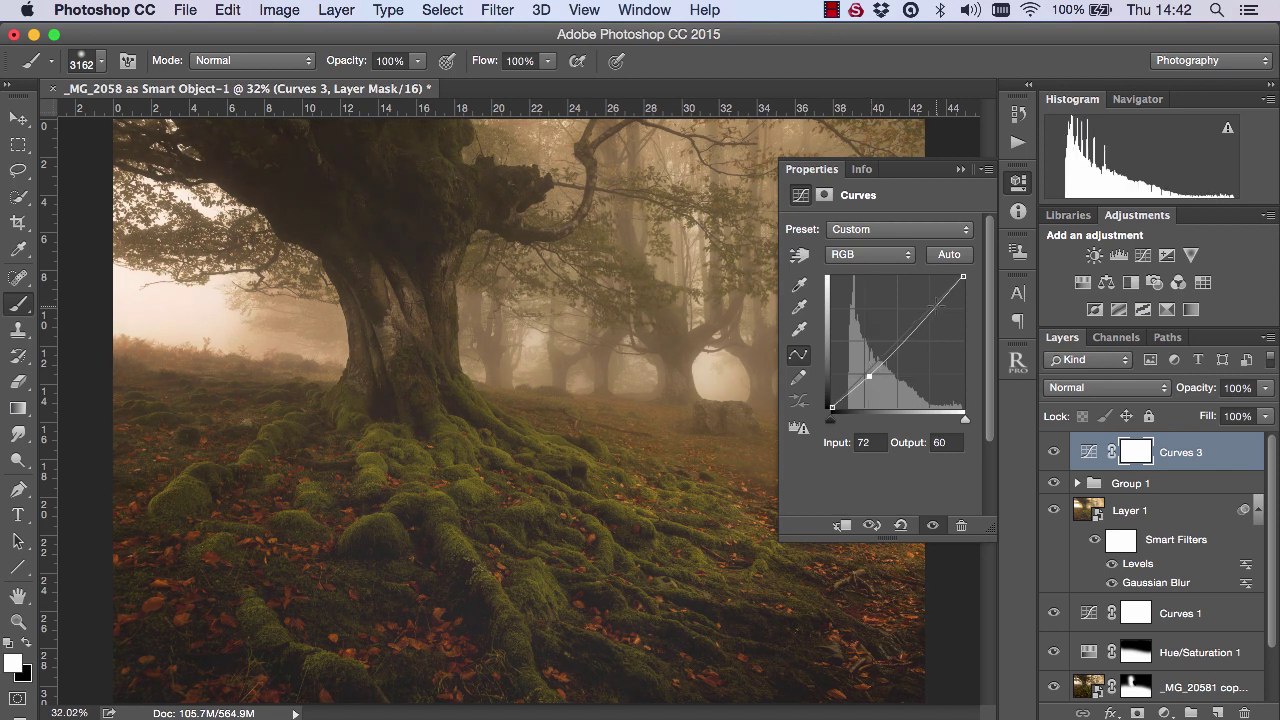
pyautogui.moveTo(937, 306); pyautogui.dragTo(935, 301)
pyautogui.click(1018, 182)
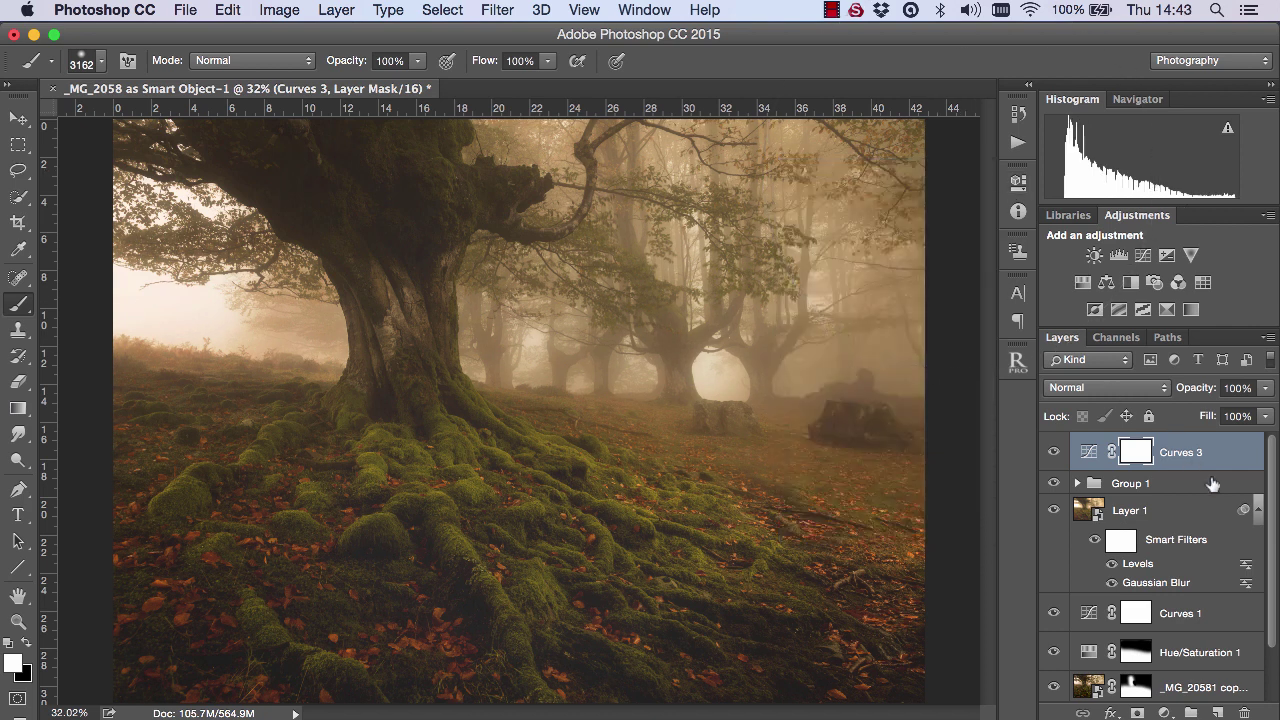
# - Group every layer from Curves 3 down to _MG_2058 copy into Group 2, toggling it to compare
pyautogui.scroll(-3, 1272, 648)
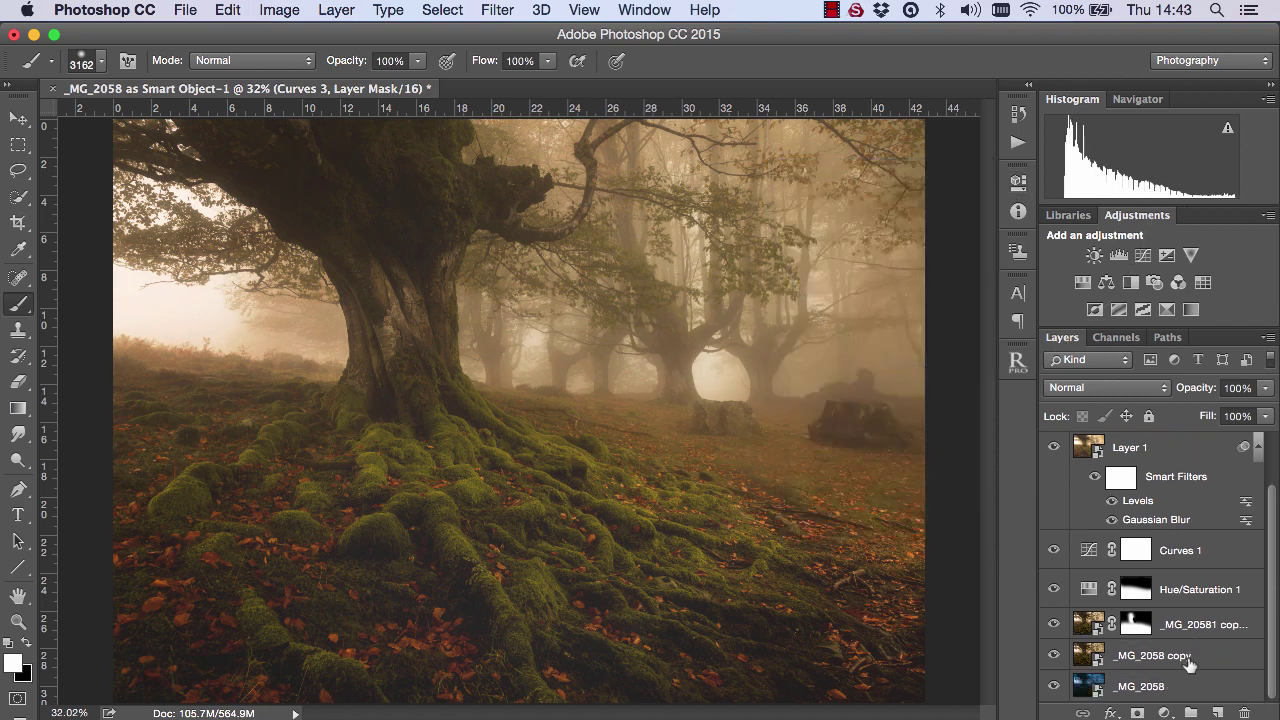
pyautogui.keyDown('shift'); pyautogui.click(1188, 660); pyautogui.keyUp('shift')
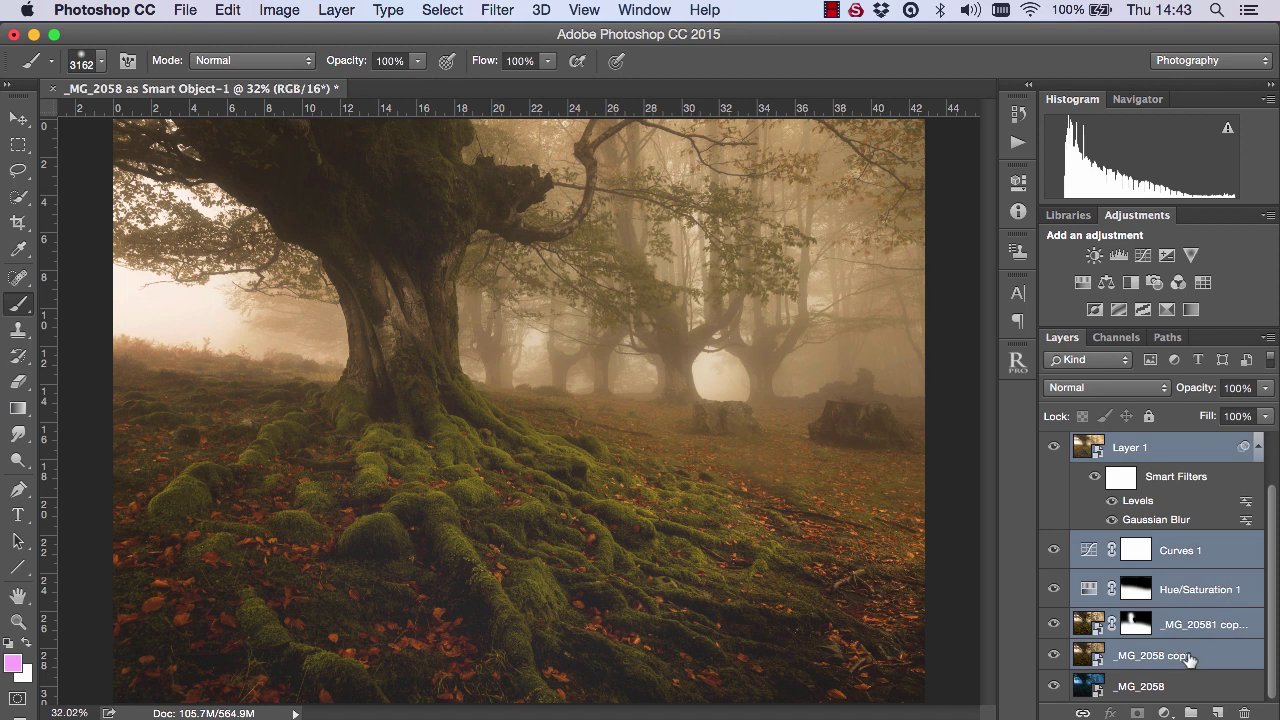
pyautogui.press('super+g')
pyautogui.click(1054, 445)
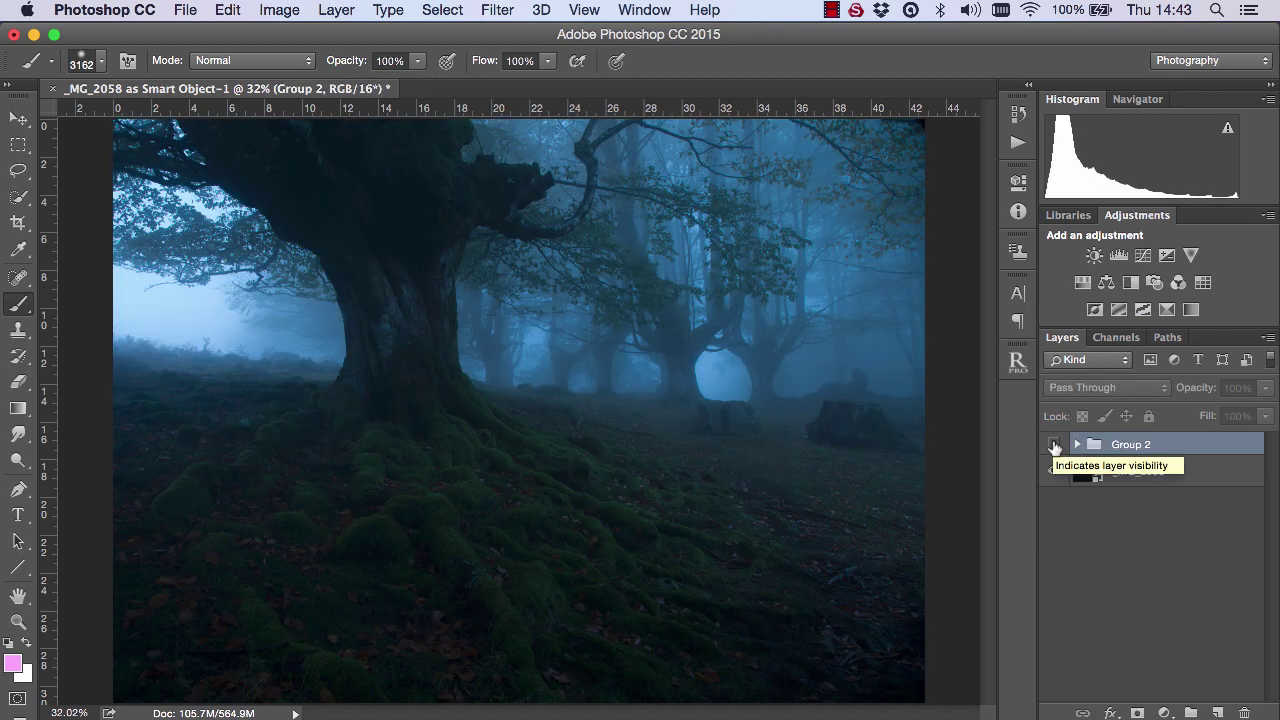
pyautogui.click(1054, 445)
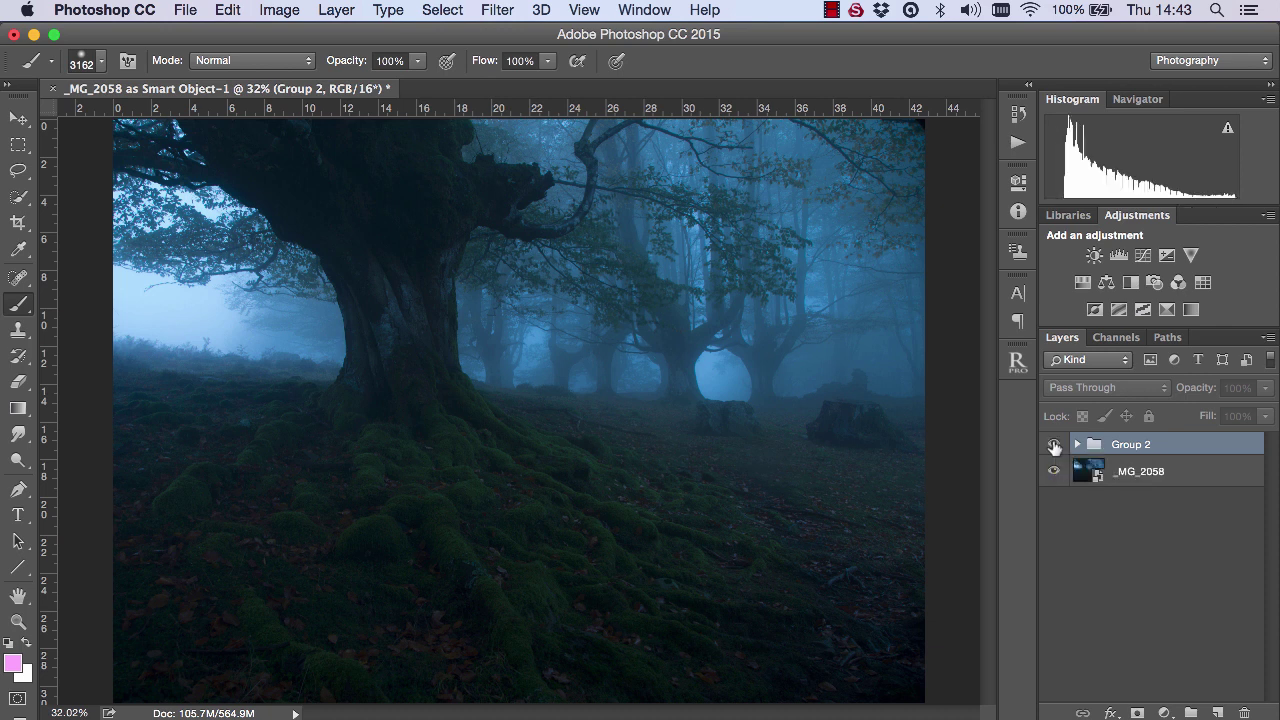